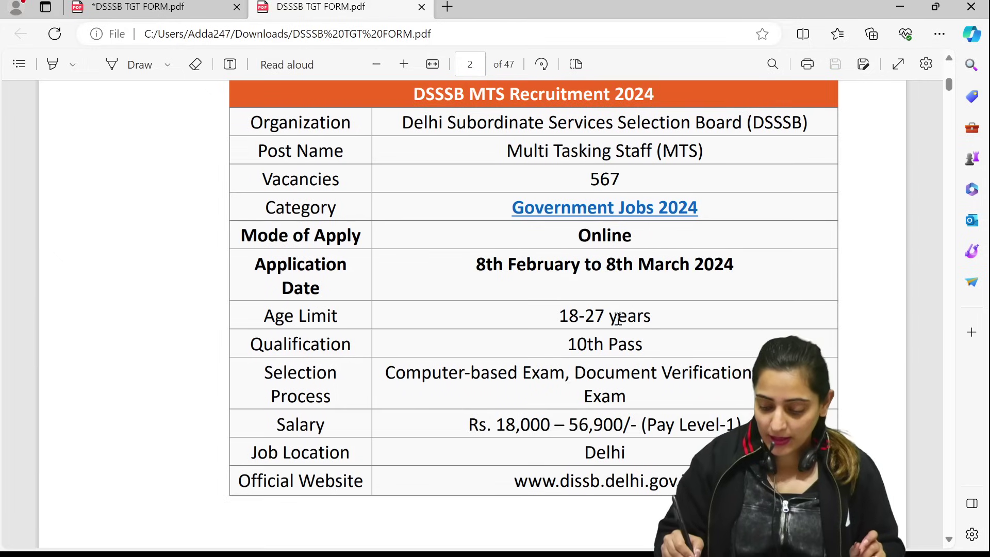
Tick '18-27 years' and '10th Pass' and underline 'Computer-based Exam' in blue ink
left_click(133, 64)
left_click_drag(655, 311, 739, 279)
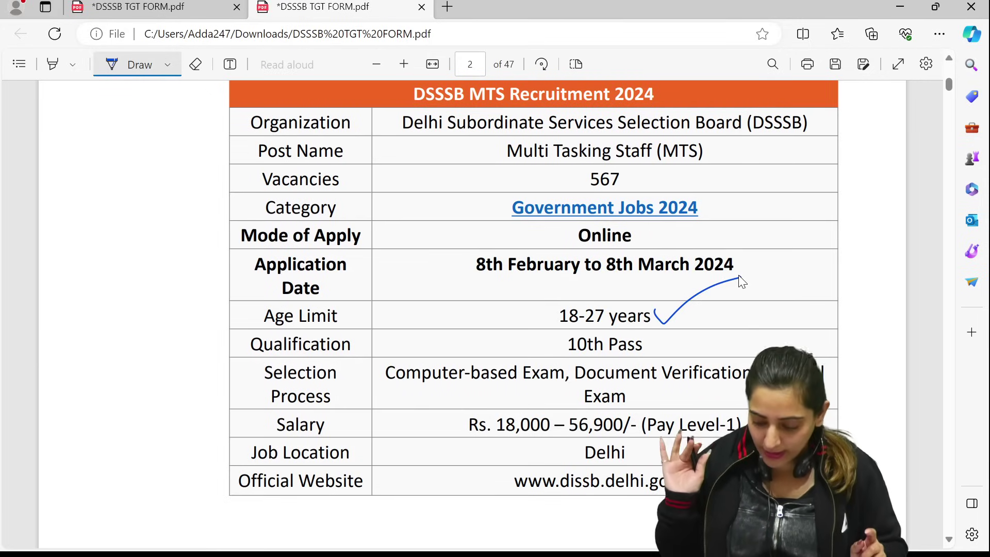
left_click_drag(654, 338, 731, 305)
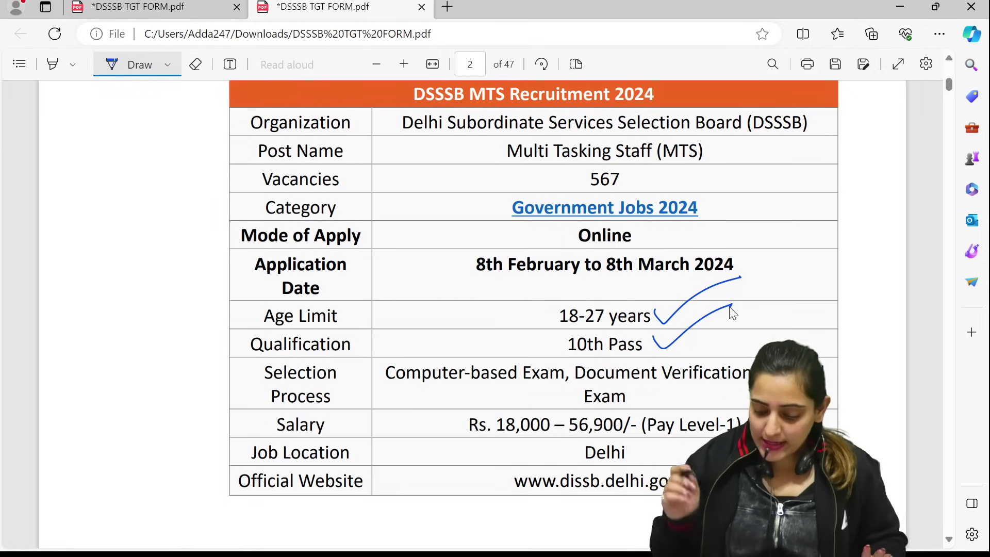
left_click_drag(426, 385, 547, 382)
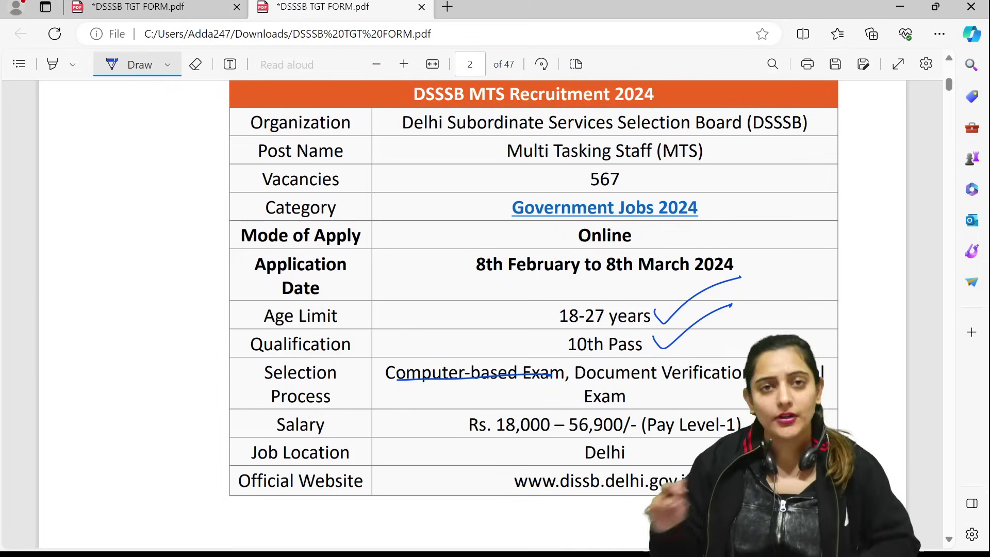
left_click(198, 61)
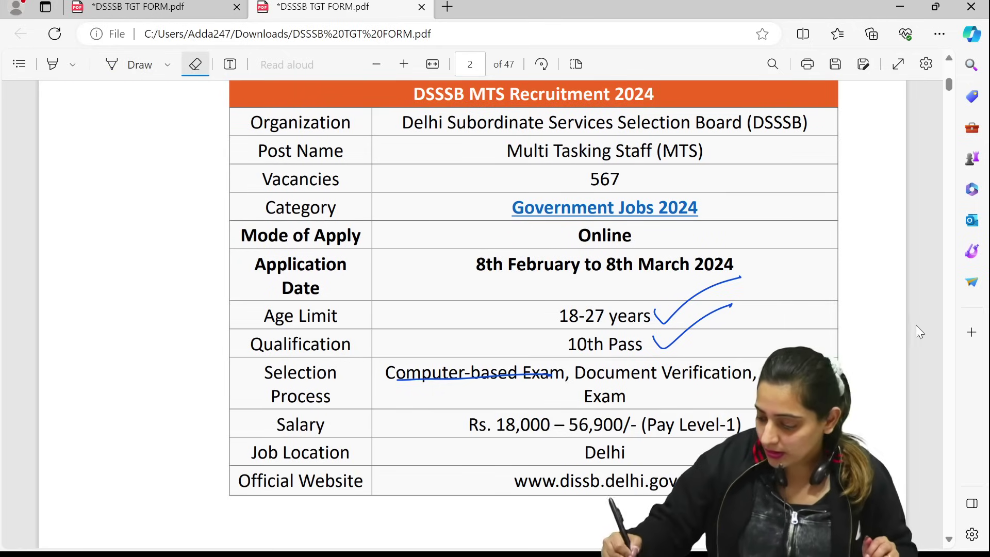
Circle the last application date '8 March 2024' in page 3's TGT vacancy table
scroll(945, 235, "down", 2)
scroll(942, 230, "down", 10)
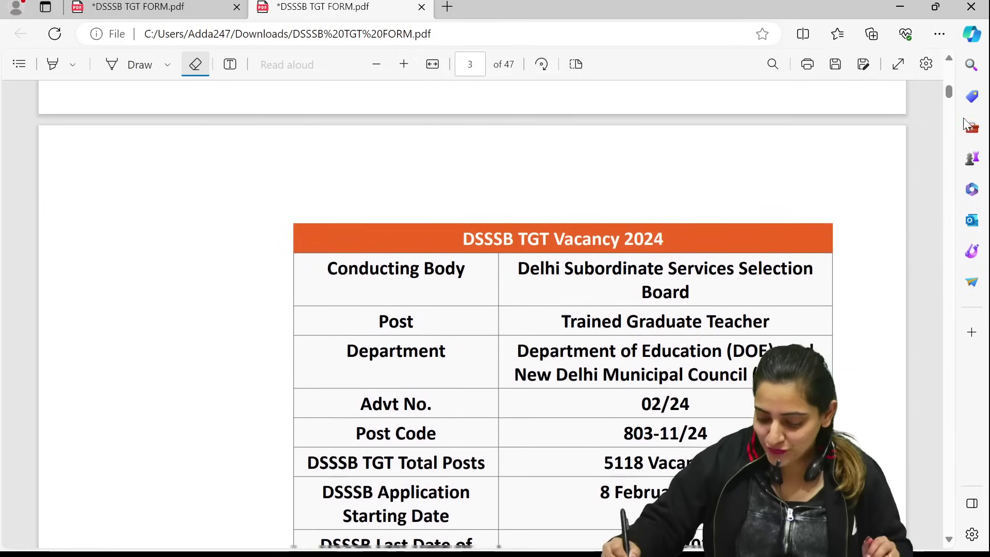
scroll(940, 265, "down", 1)
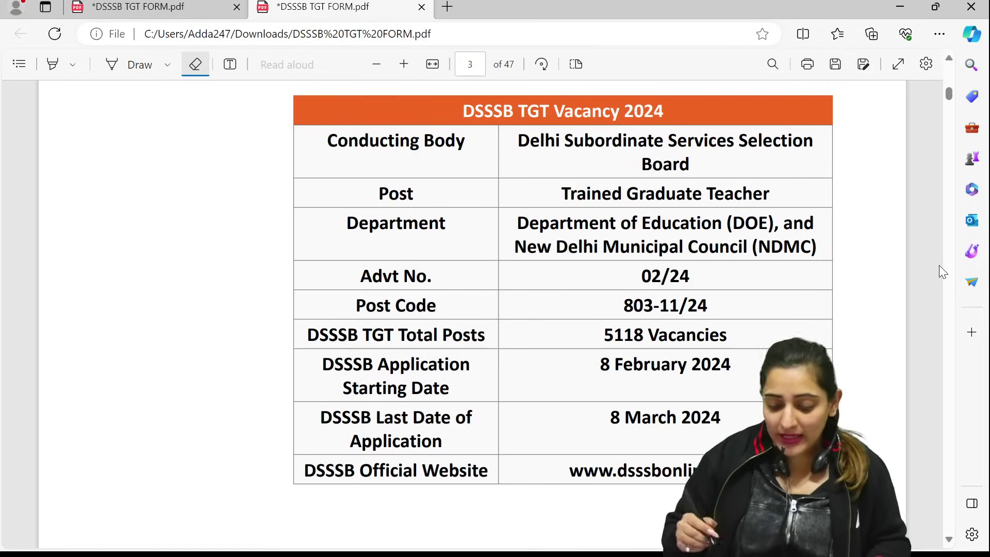
left_click(136, 64)
mouse_move(635, 372)
left_mouse_down()
mouse_move(593, 397)
mouse_move(691, 384)
left_mouse_up()
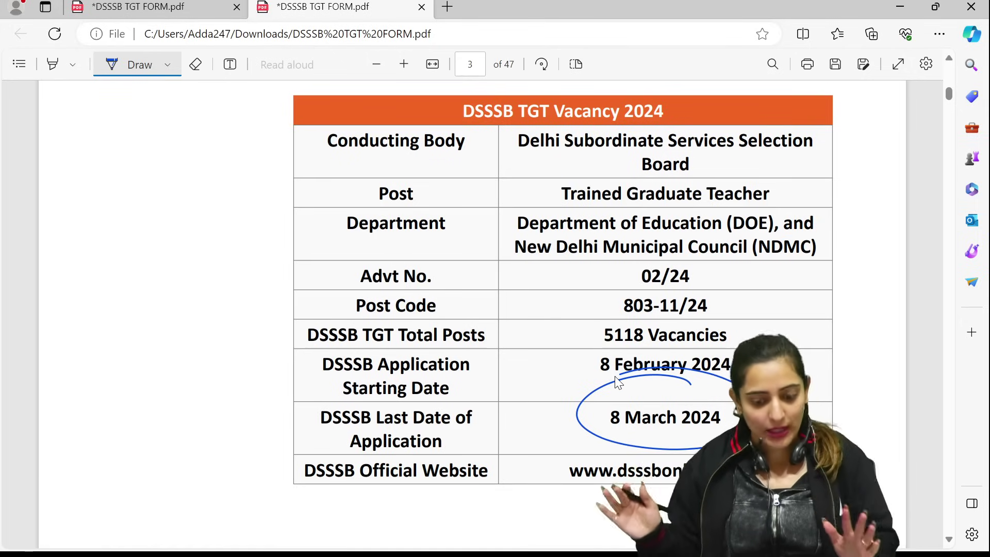
scroll(927, 270, "down", 4)
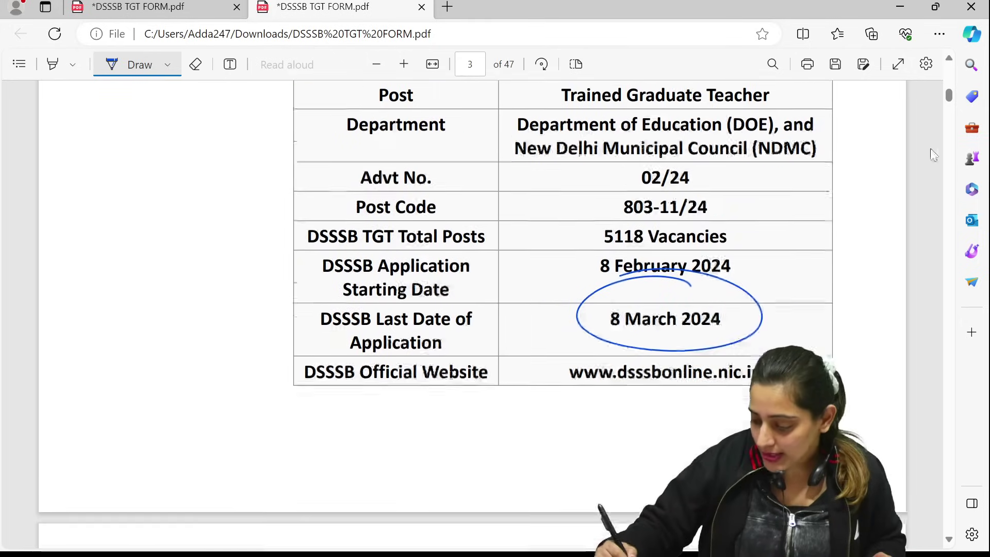
On page 4, tick the citizen of India requirement and underline educational qualifications and experience
scroll(940, 240, "down", 6)
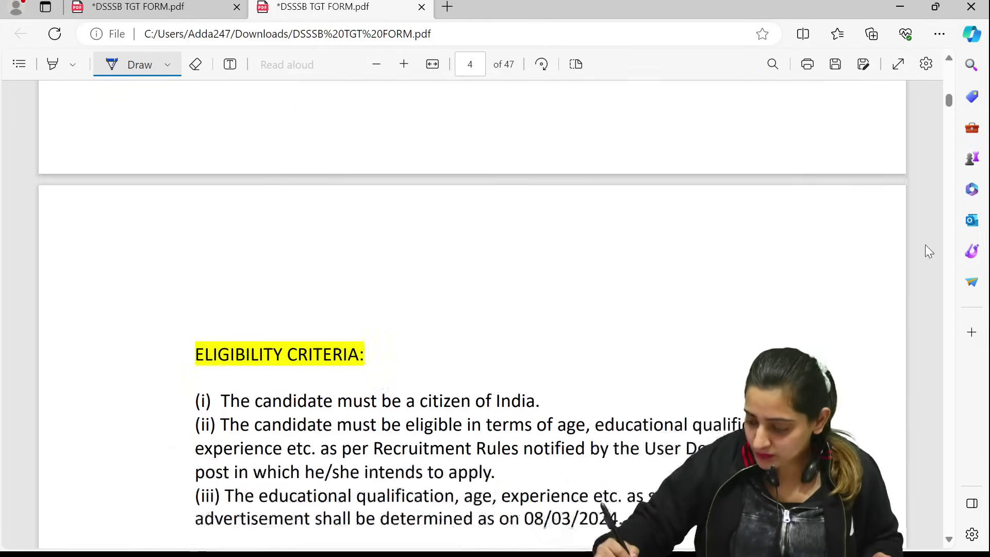
scroll(935, 268, "down", 2)
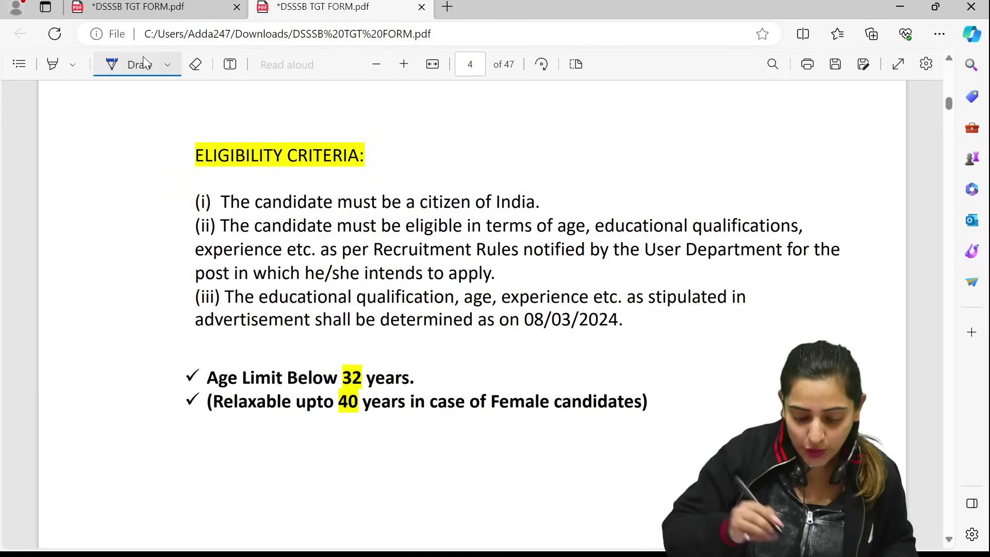
left_click_drag(550, 188, 631, 155)
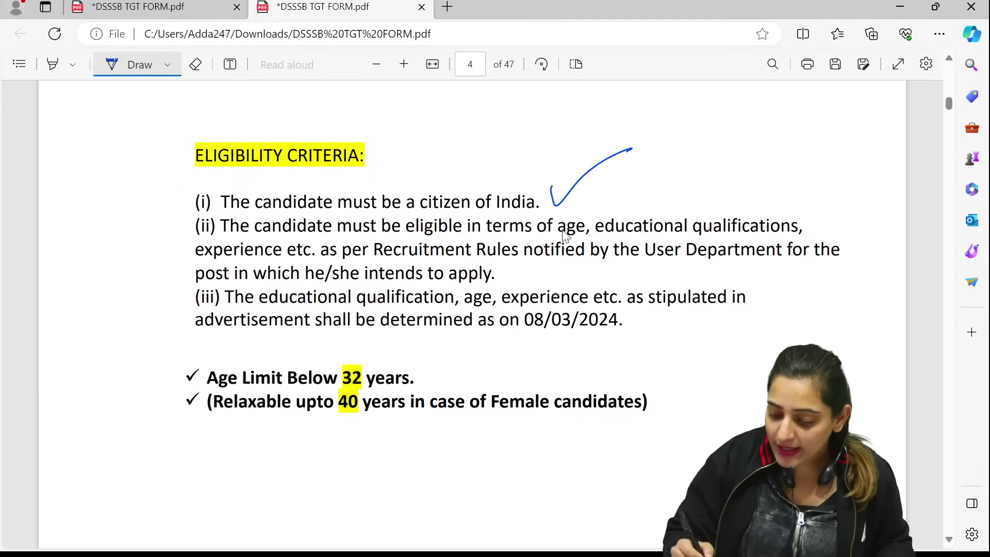
left_click_drag(639, 233, 767, 234)
left_click_drag(246, 256, 307, 255)
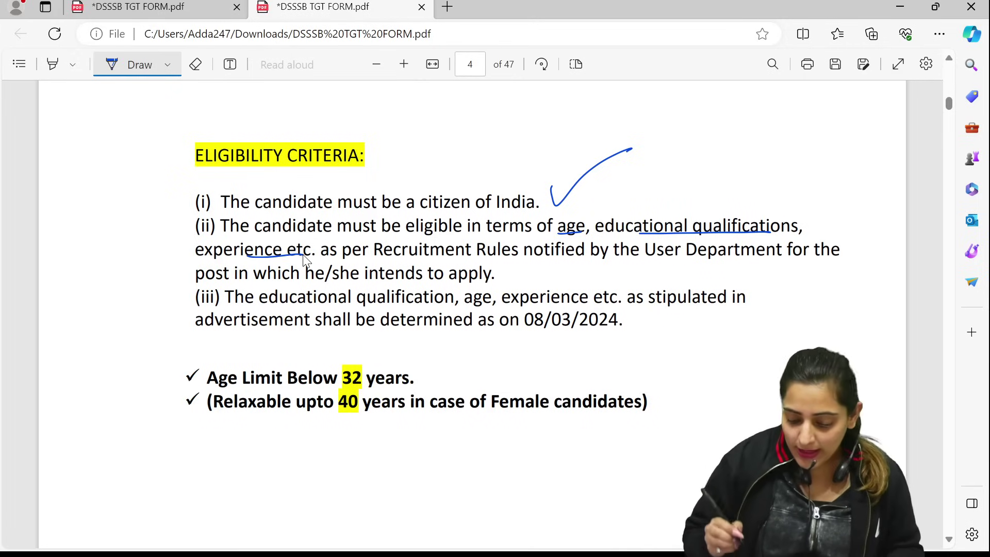
Box the 08/03/2024 cut-off date and 40-year relaxation, tick 'below 32 years', mark 'intends to apply'
left_click_drag(526, 333, 640, 332)
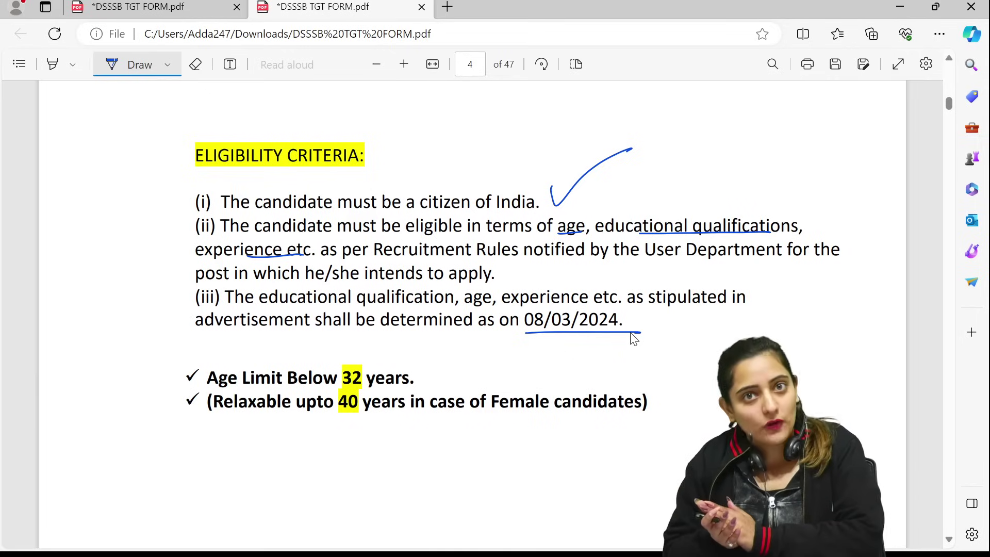
left_click_drag(517, 299, 666, 303)
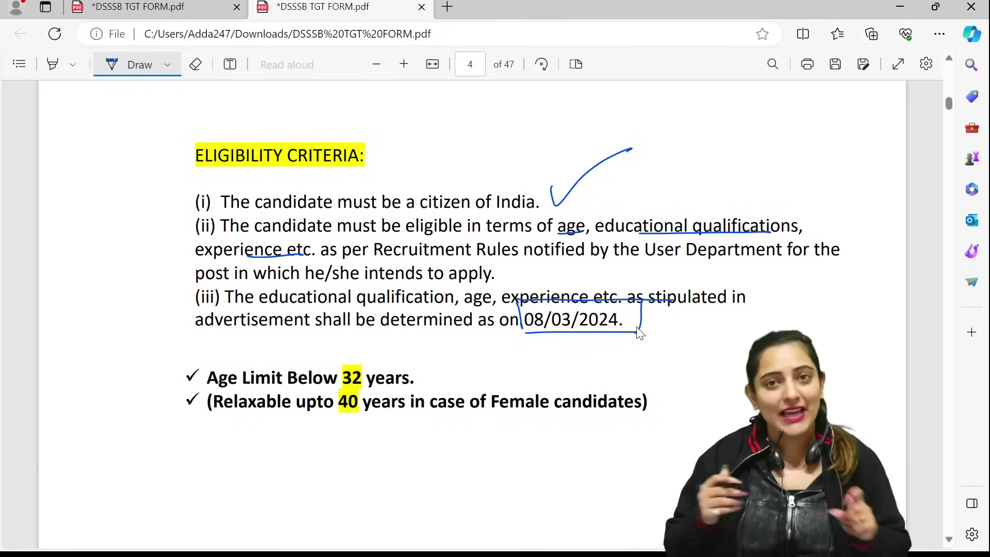
left_click_drag(418, 372, 450, 353)
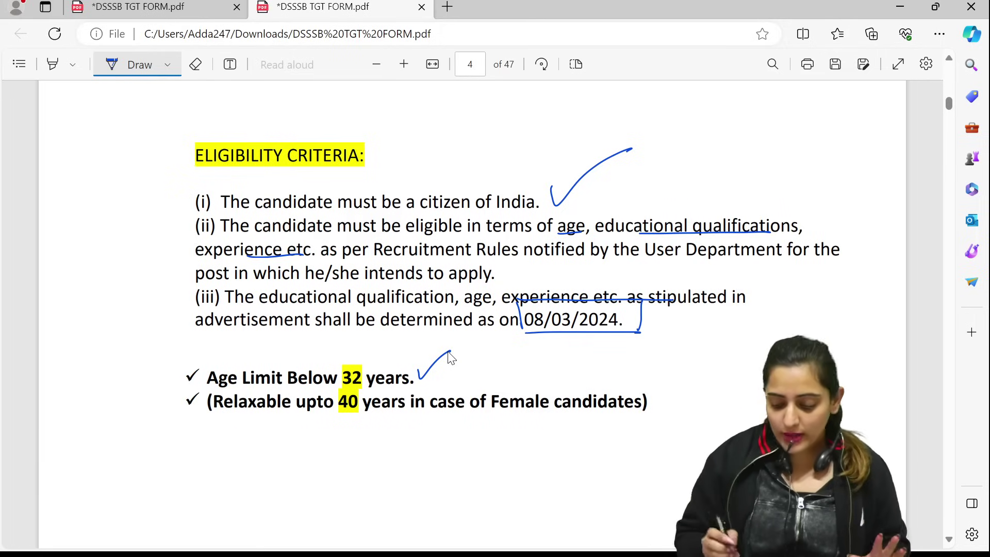
mouse_move(334, 416)
left_mouse_down()
mouse_move(361, 414)
mouse_move(338, 385)
mouse_move(363, 415)
left_mouse_up()
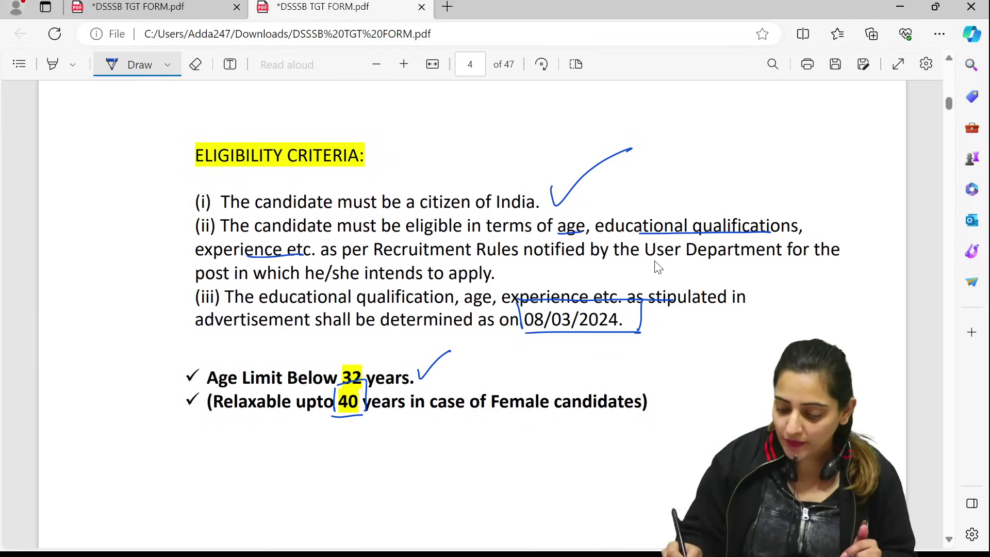
left_click_drag(416, 278, 491, 275)
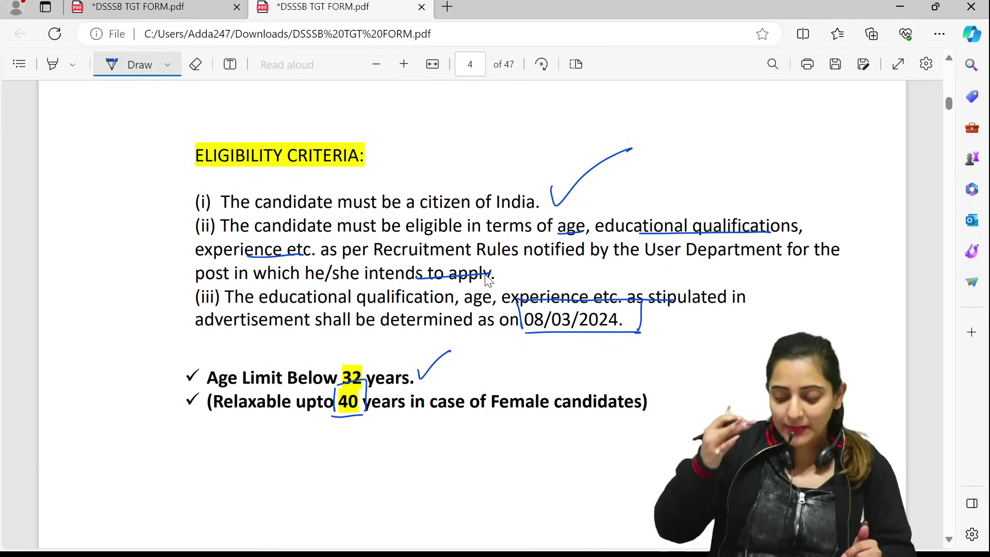
scroll(923, 336, "down", 4)
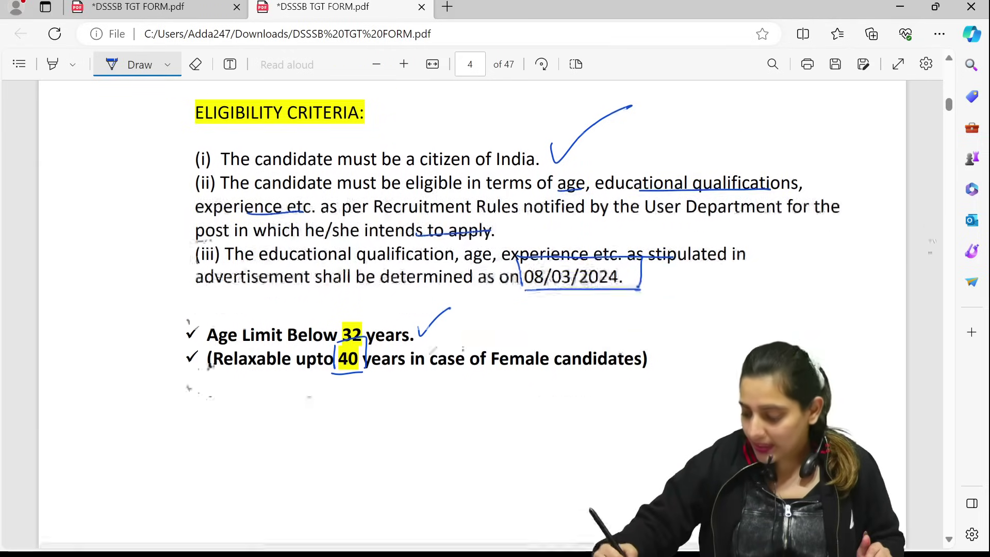
scroll(927, 343, "down", 8)
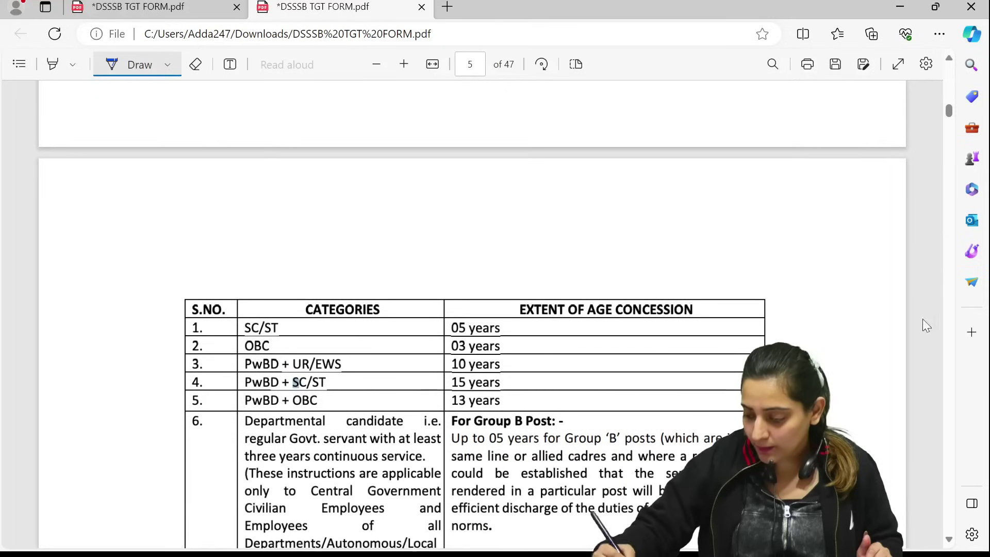
Tick the 05, 03, 10, 15 and 13 years age-concession rows on page 5
scroll(929, 274, "down", 1)
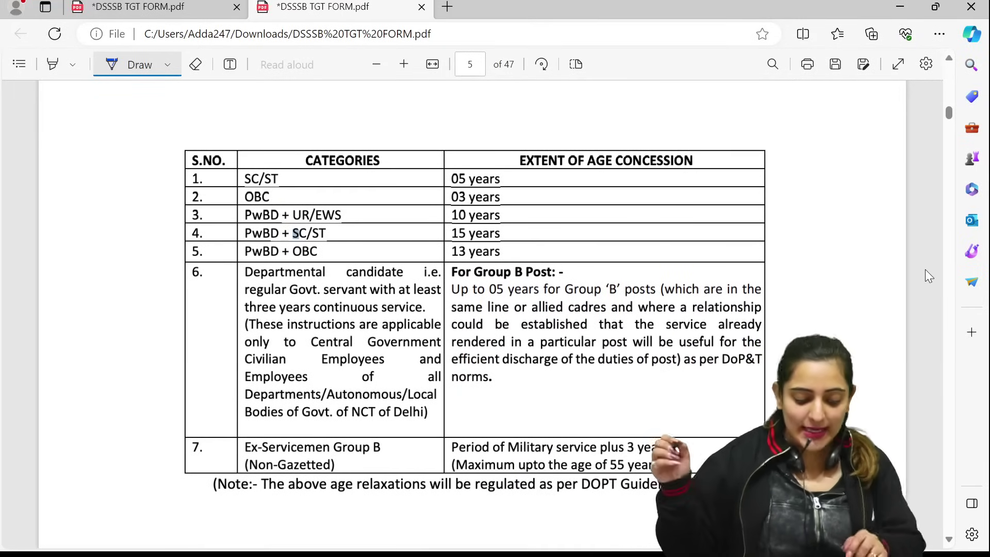
left_click_drag(519, 176, 537, 158)
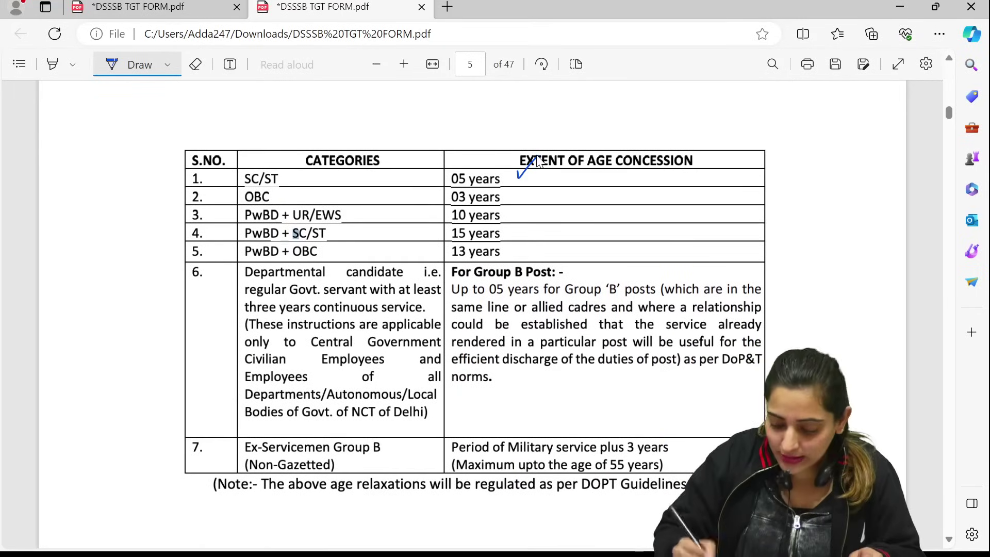
left_click_drag(520, 193, 536, 181)
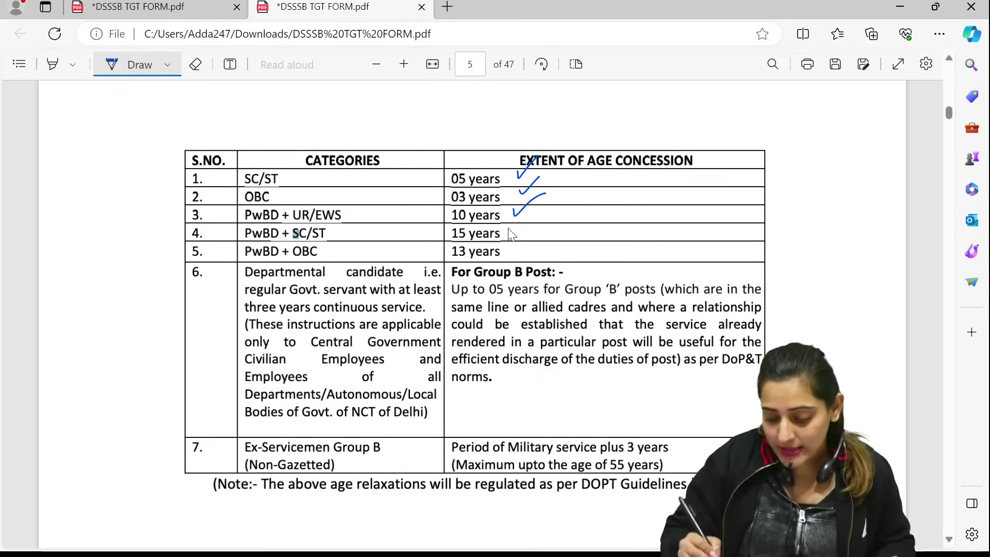
left_click_drag(509, 227, 540, 205)
left_click_drag(515, 246, 549, 225)
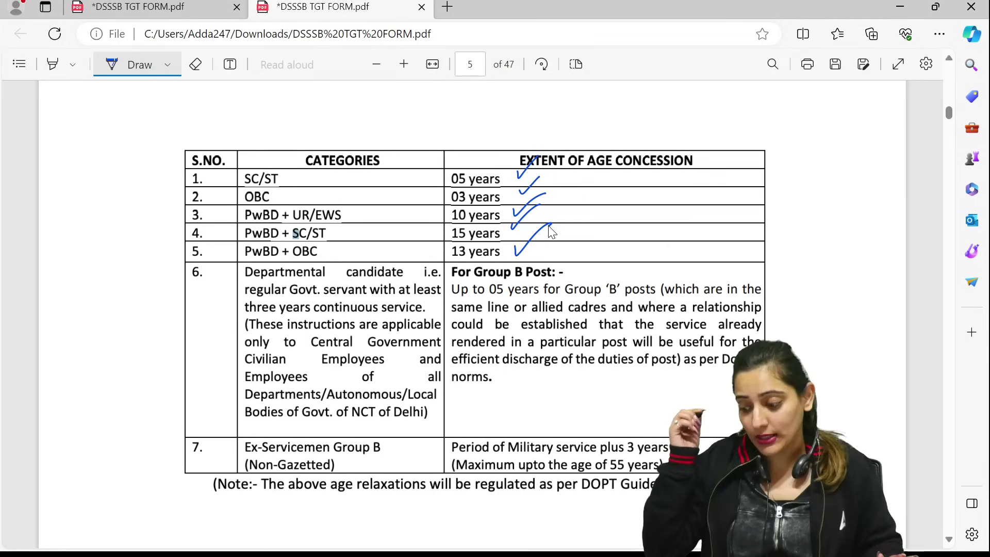
scroll(927, 154, "down", 5)
scroll(929, 175, "down", 5)
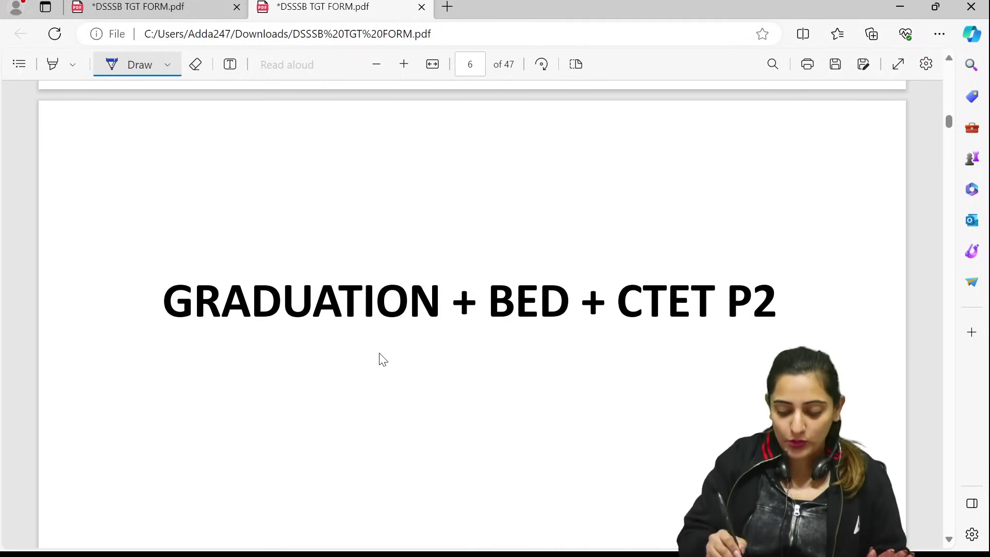
Underline 'GRADUATION', 'BED' and 'CTET P2' in the page 6 heading
left_click_drag(254, 332, 416, 329)
left_click_drag(486, 340, 544, 340)
left_click_drag(623, 329, 768, 341)
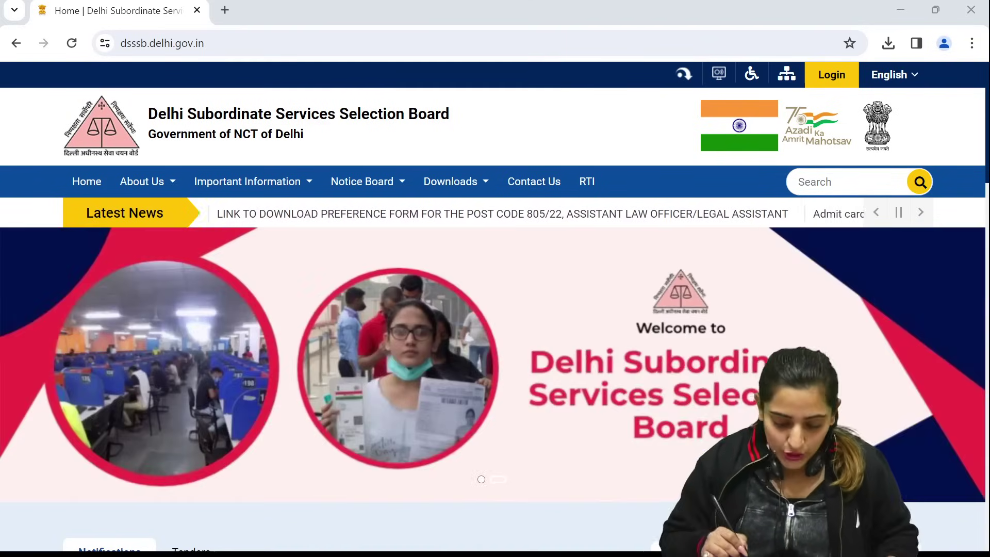
Open the Apply Online service and confirm the external link to the OARS login page
scroll(463, 177, "down", 5)
scroll(466, 456, "down", 6)
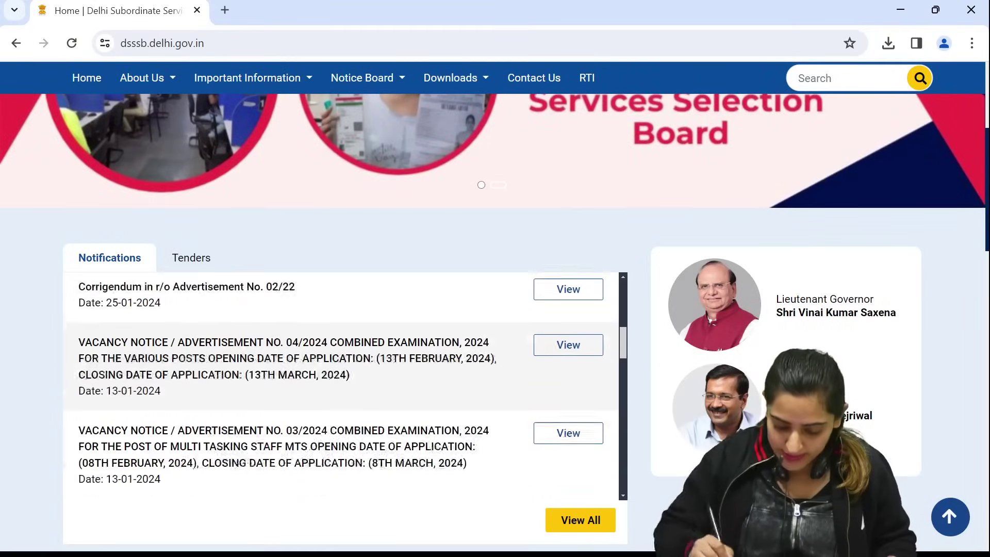
scroll(752, 77, "down", 9)
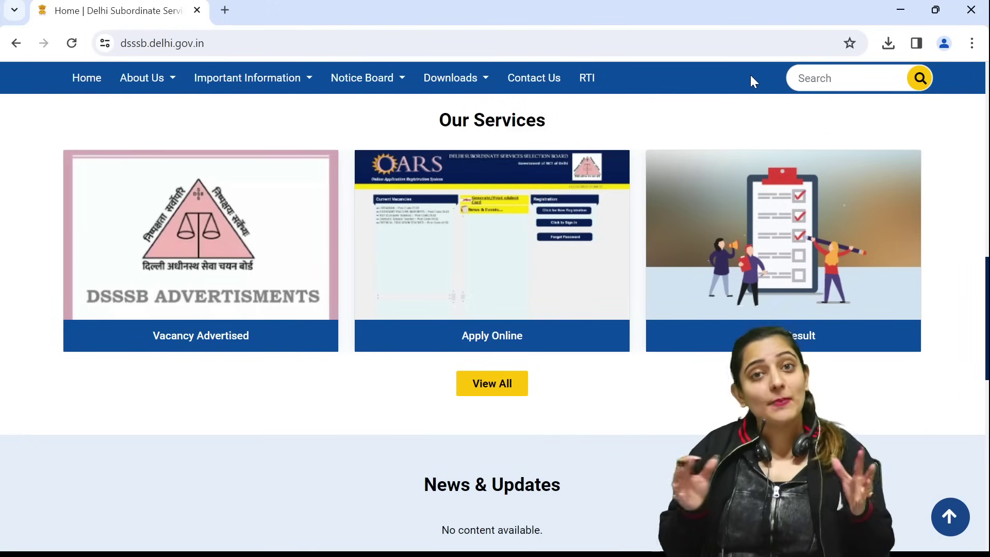
left_click(462, 249)
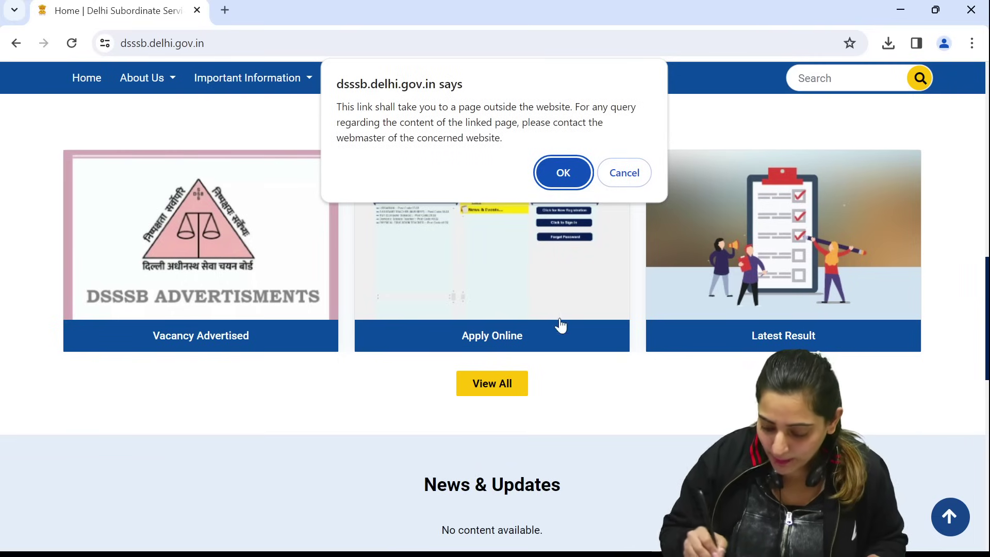
left_click(562, 172)
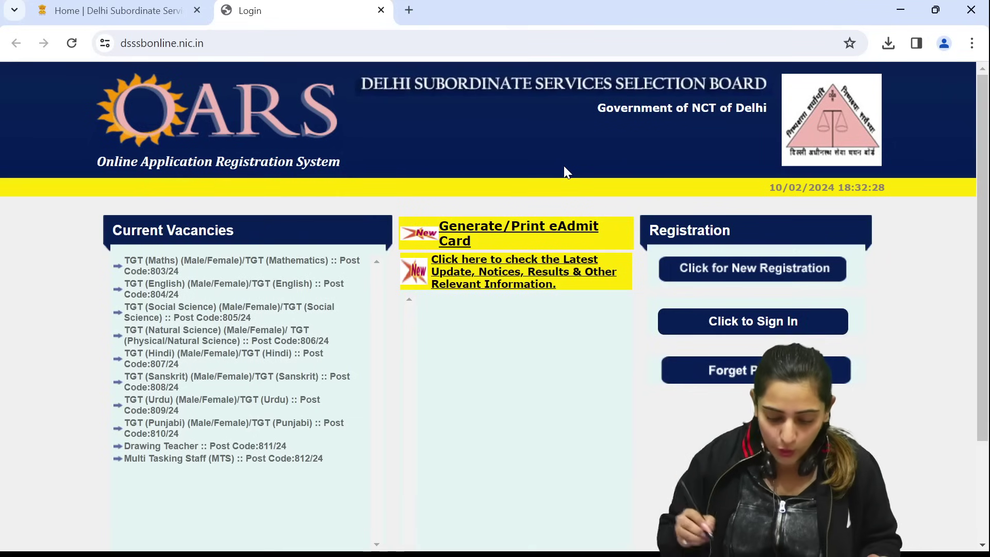
scroll(268, 369, "down", 2)
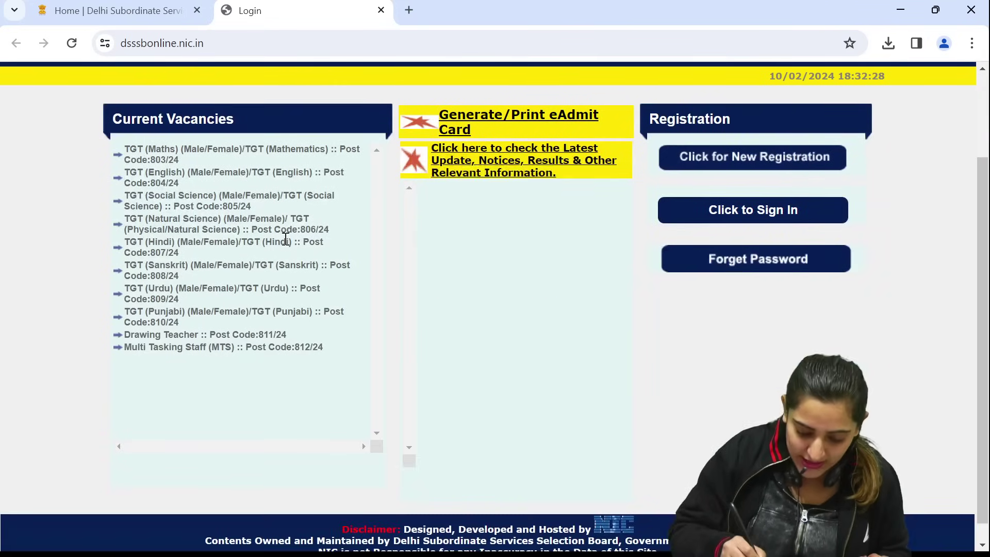
scroll(261, 306, "up", 2)
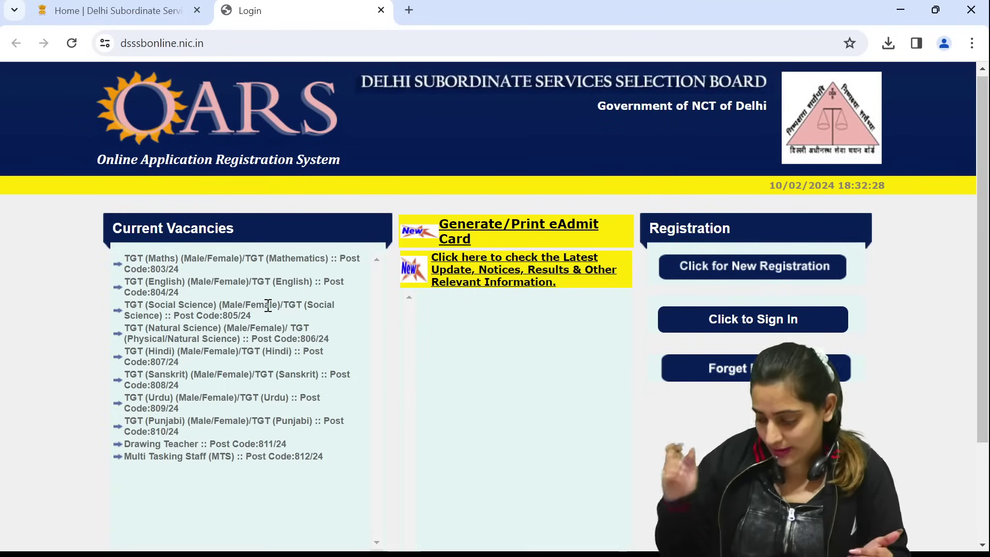
Start a new OARS registration and review its instructions and Registration Details section
left_click(767, 265)
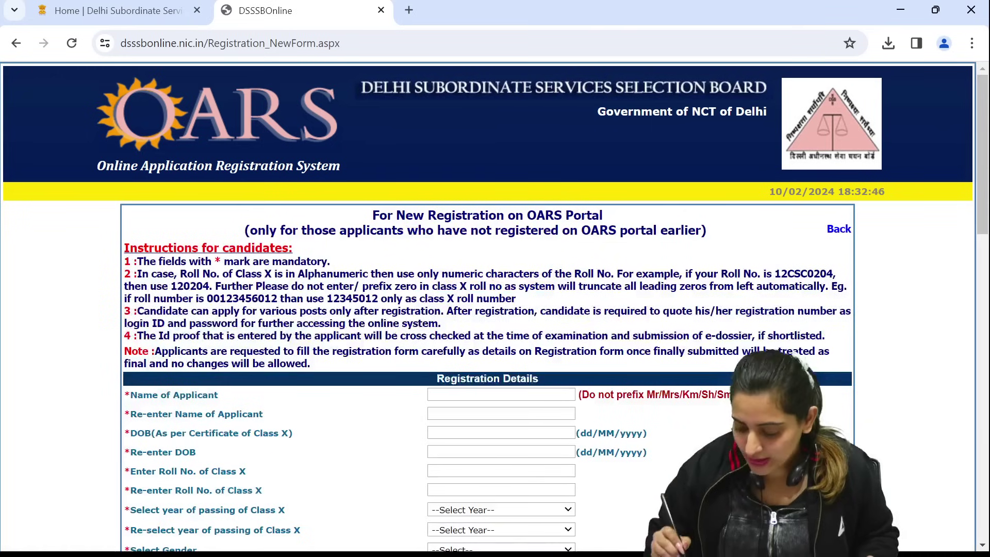
scroll(731, 248, "down", 3)
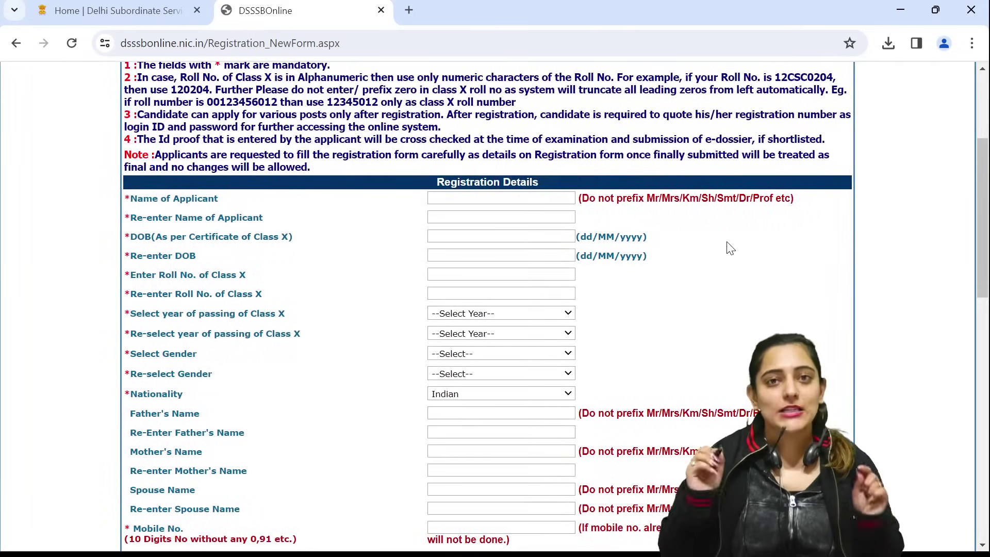
scroll(731, 248, "up", 2)
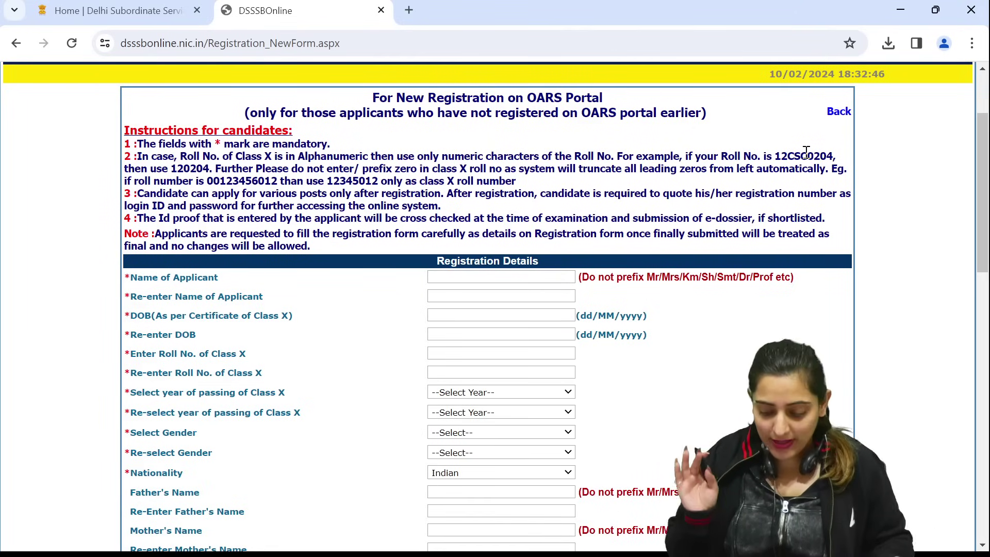
scroll(591, 436, "down", 1)
scroll(652, 288, "down", 1)
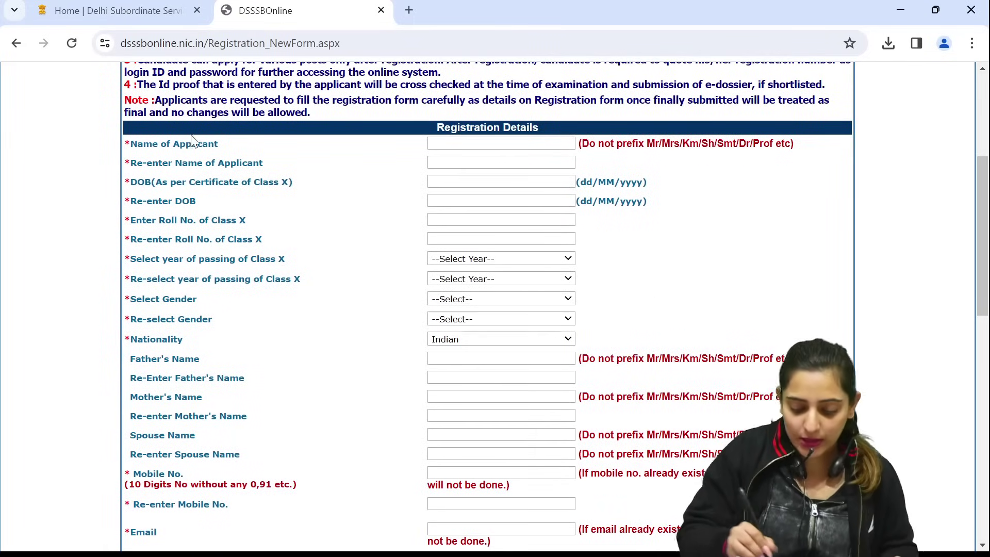
left_click(499, 145)
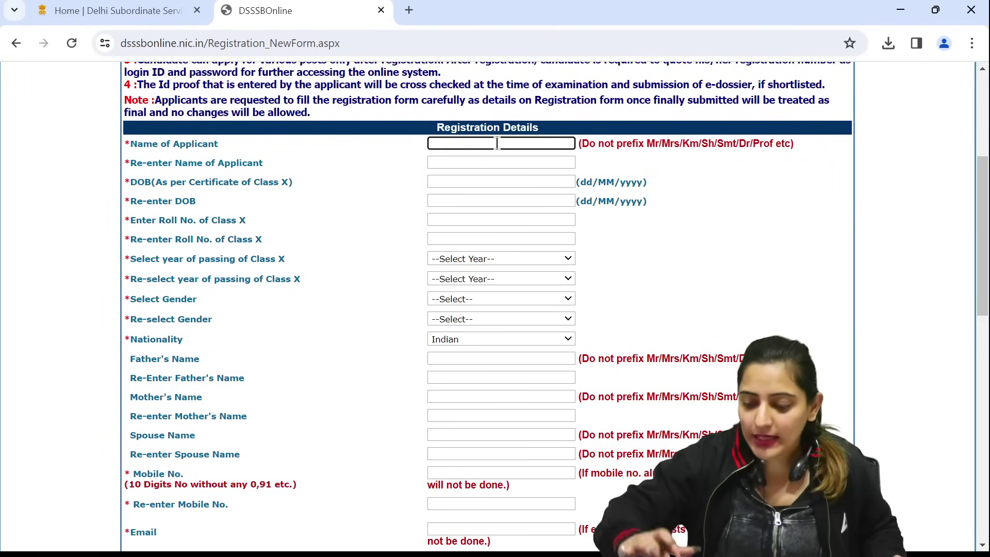
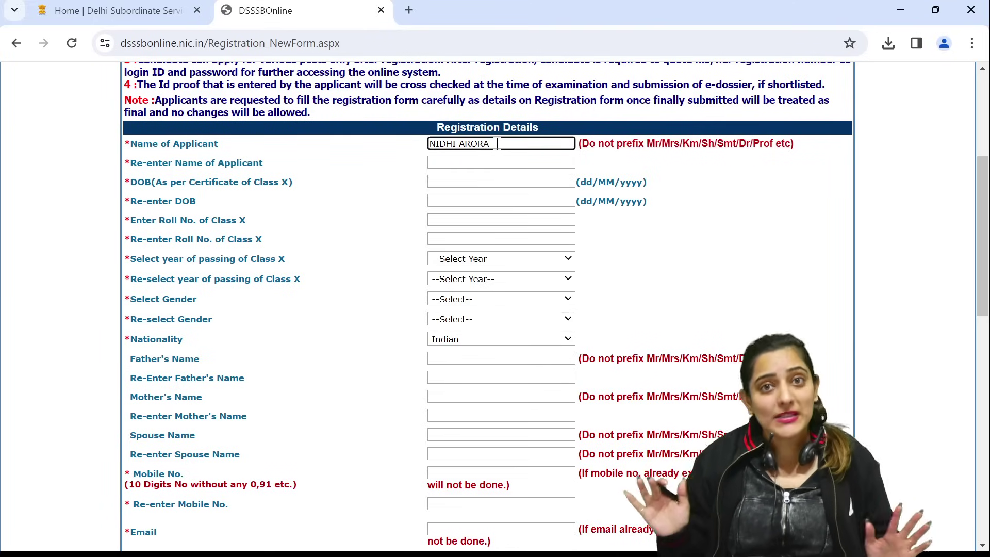
Enter the applicant's full name in capitals in the Name of Applicant field
left_click(472, 162)
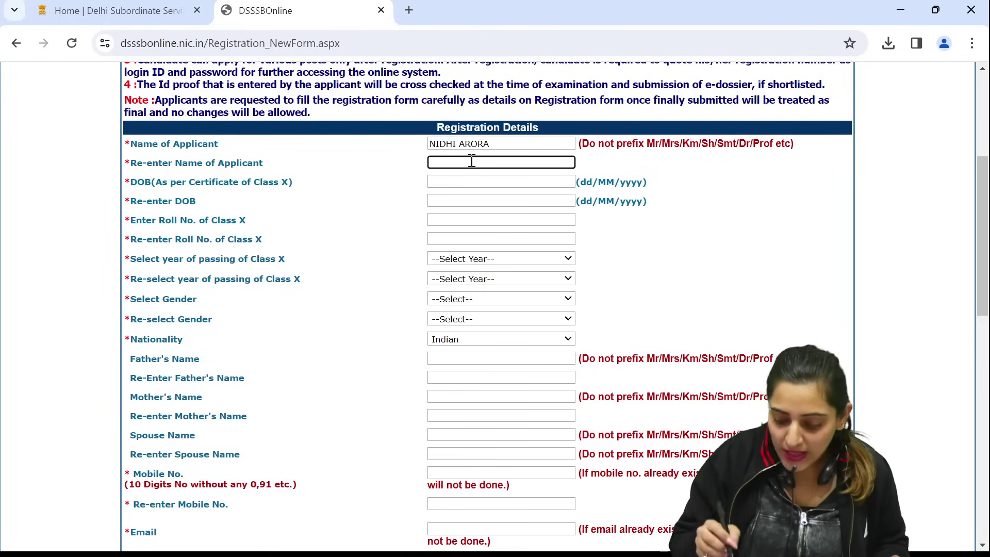
left_click(470, 180)
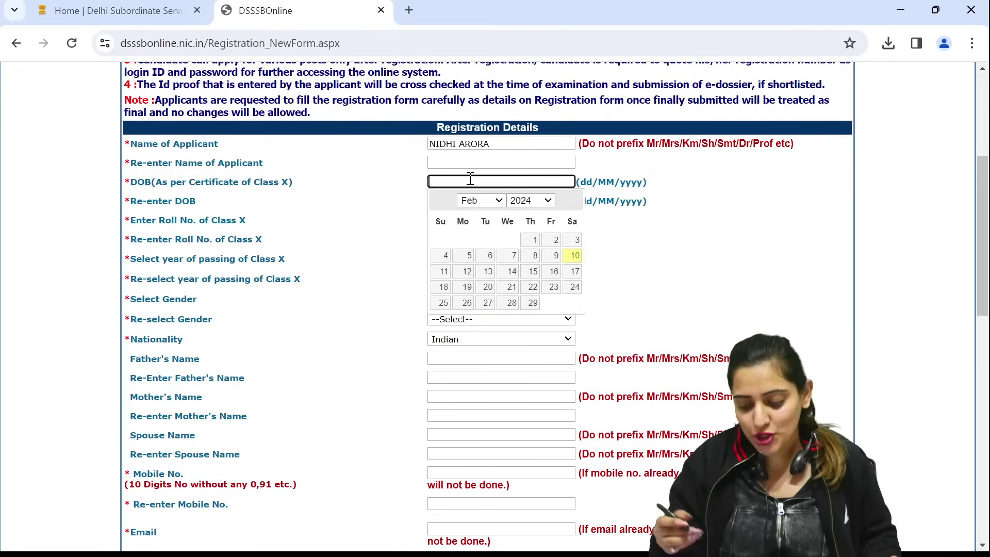
left_click(547, 201)
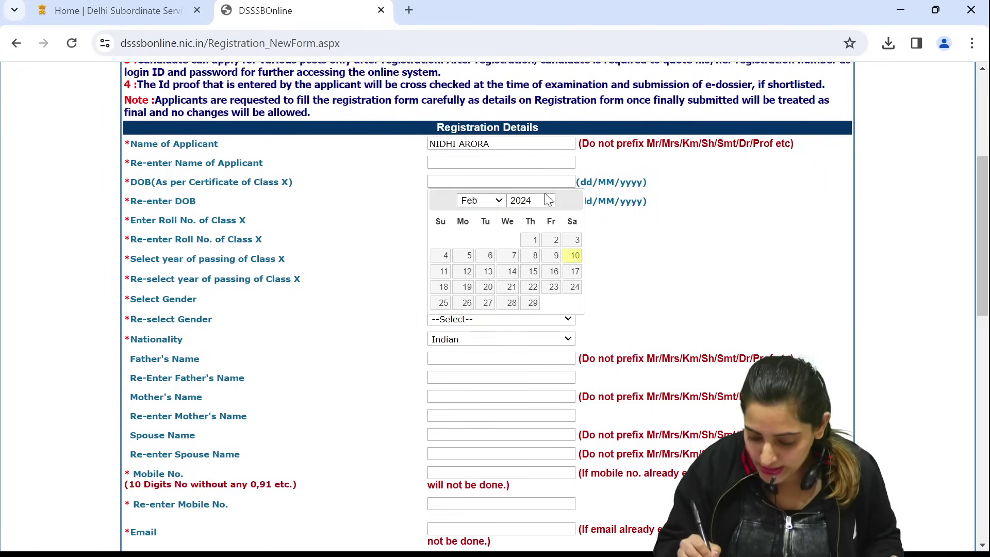
left_click(531, 336)
left_click(494, 202)
left_click(480, 322)
left_click(465, 256)
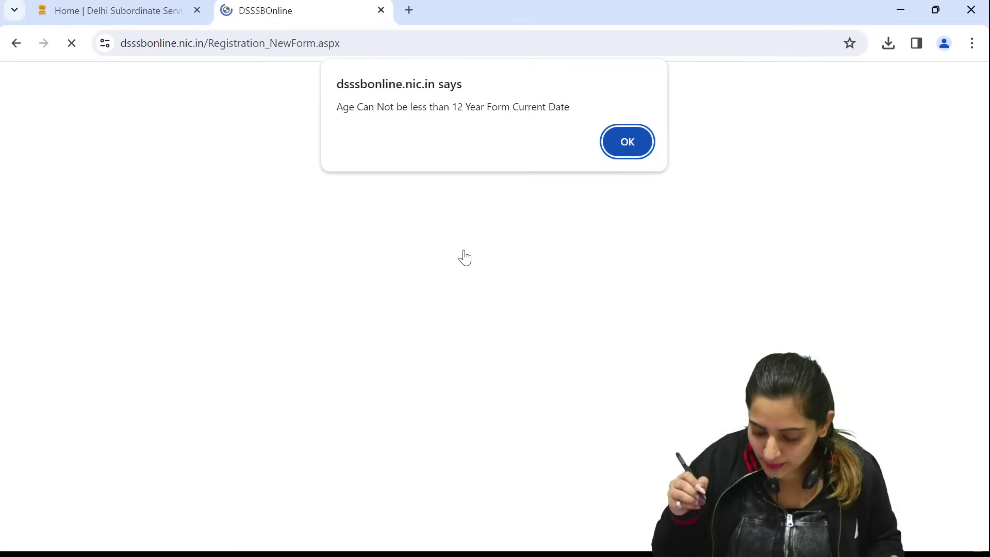
left_click(625, 147)
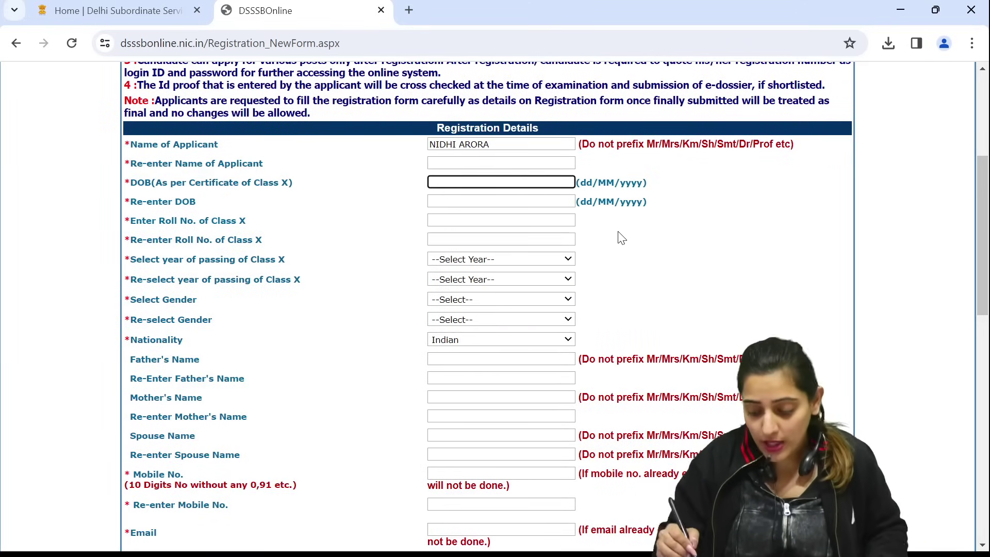
left_click(458, 201)
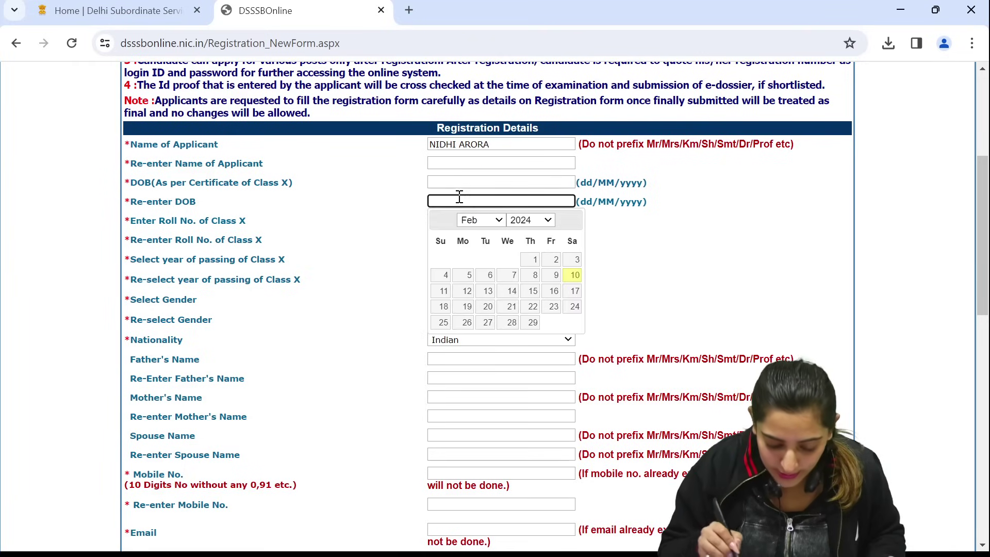
left_click(389, 235)
left_click(449, 218)
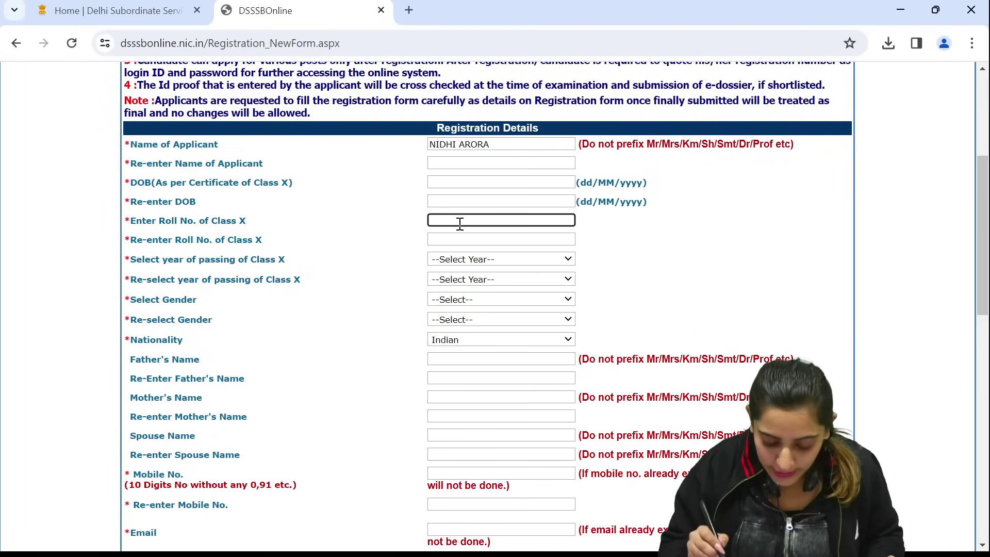
left_click(491, 259)
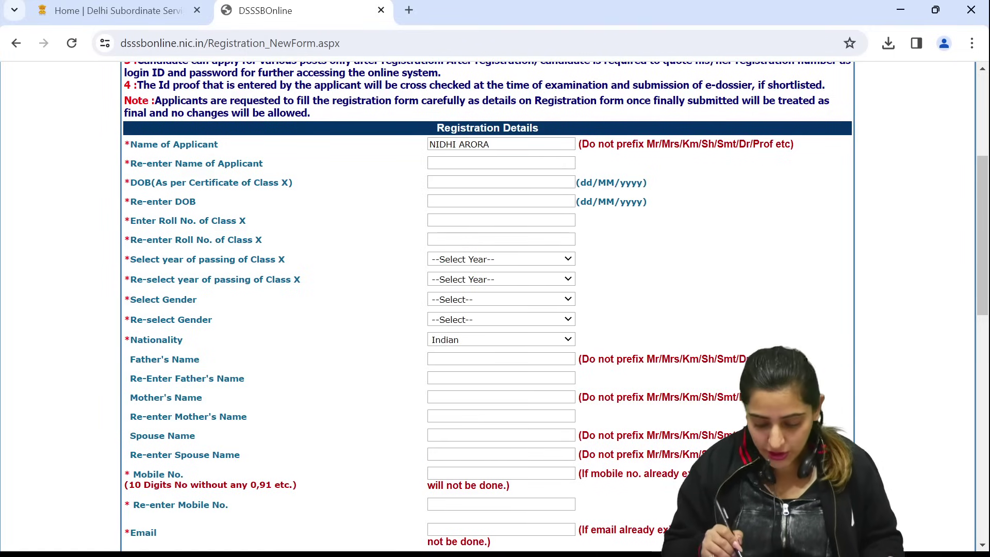
scroll(506, 241, "down", 2)
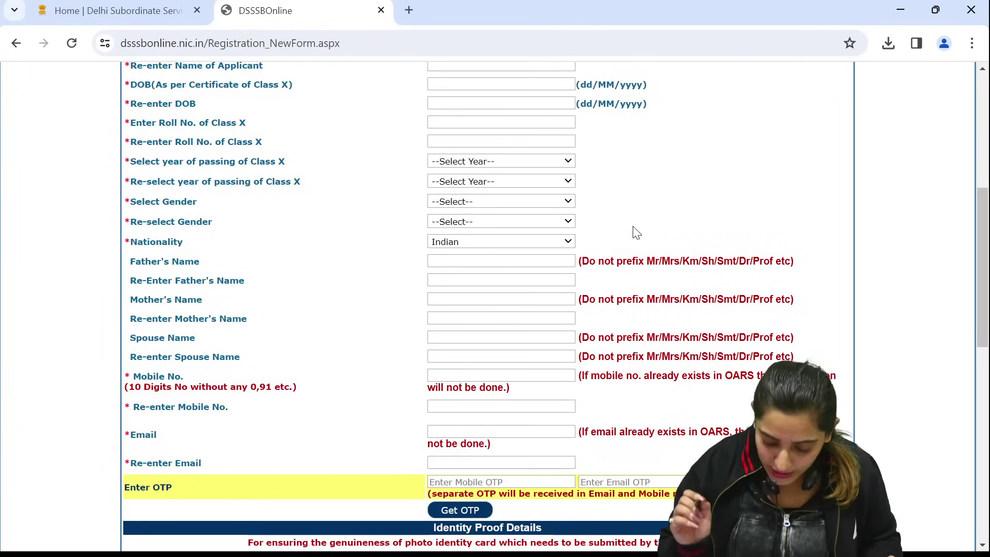
Move through the Father's, Mother's and Spouse's name fields and their re-entry boxes
left_click(480, 259)
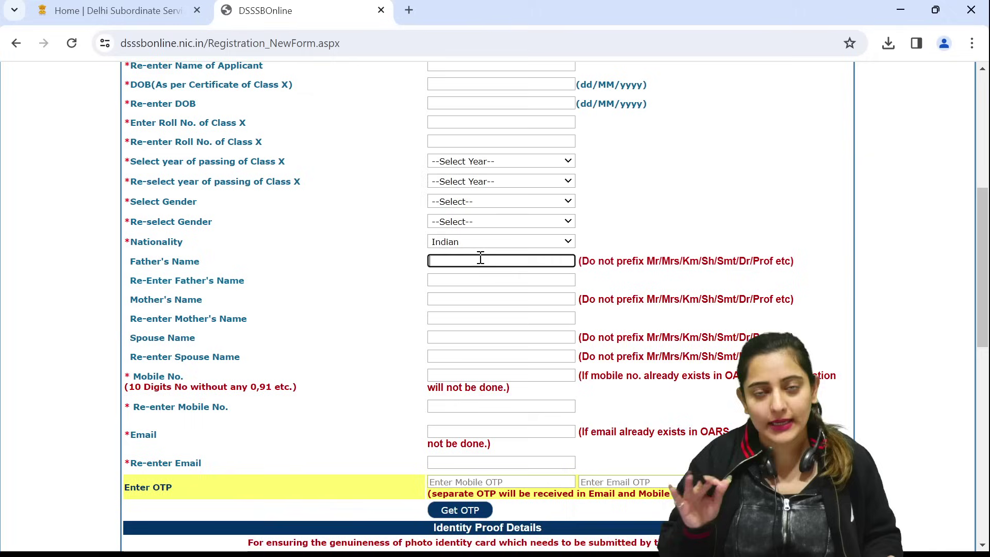
left_click(462, 278)
left_click(481, 289)
left_click(481, 299)
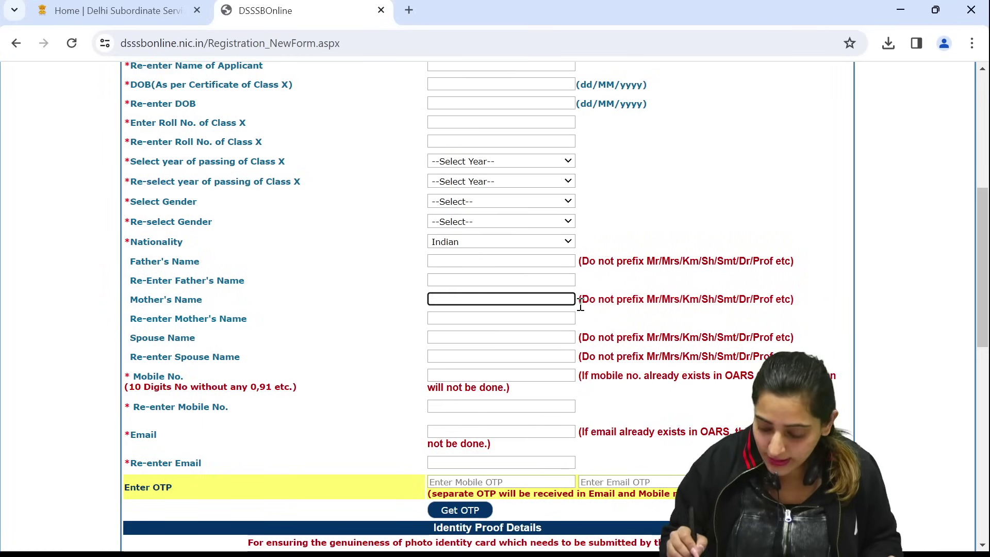
left_click(464, 319)
scroll(446, 380, "down", 2)
left_click(480, 234)
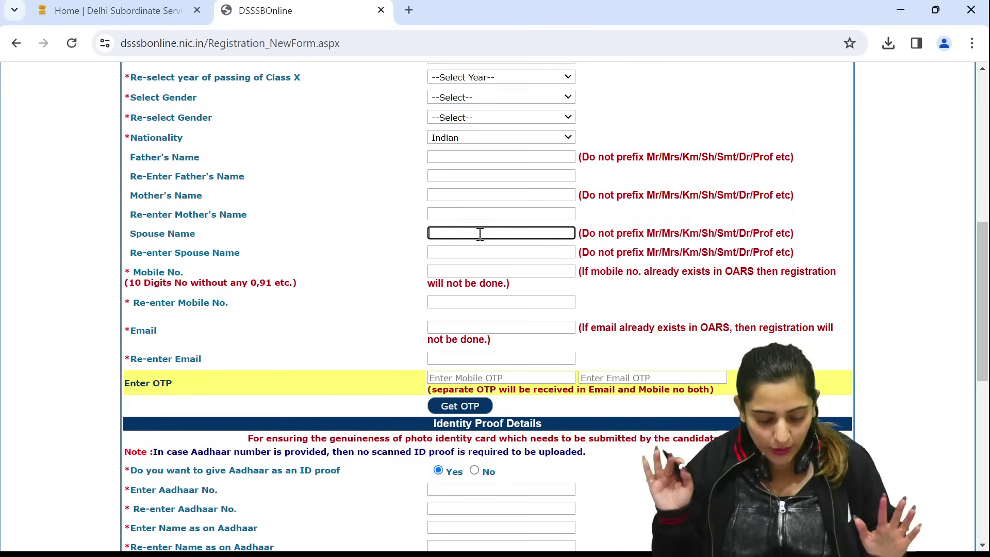
left_click(458, 244)
scroll(471, 281, "down", 2)
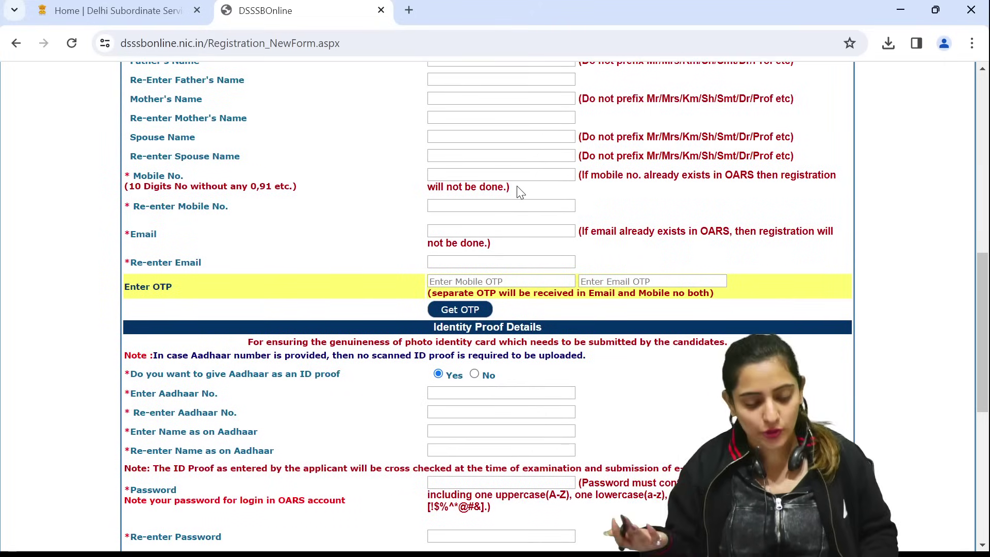
Move through Mobile No., Email and their re-entry fields to the mobile OTP box
left_click(468, 174)
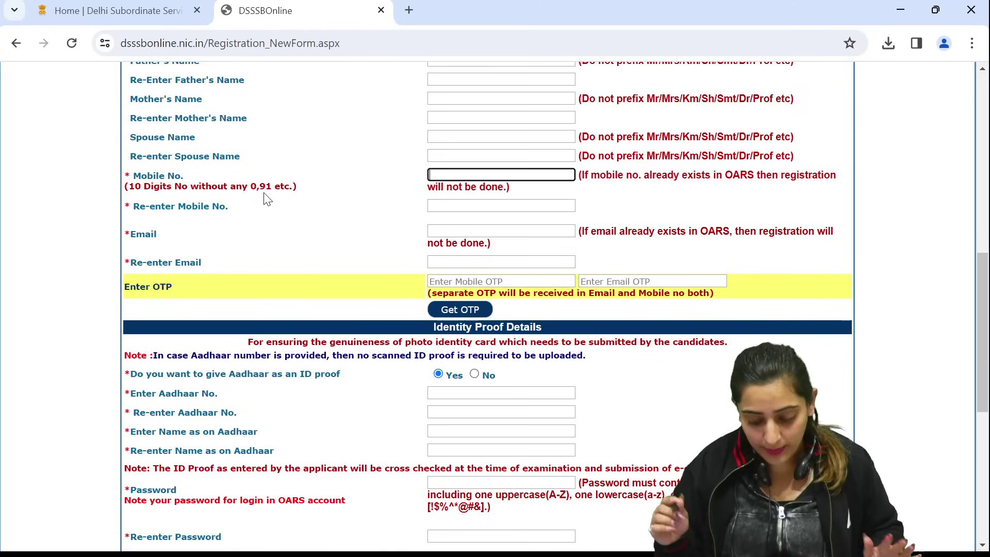
left_click(470, 204)
scroll(528, 276, "down", 2)
left_click(508, 126)
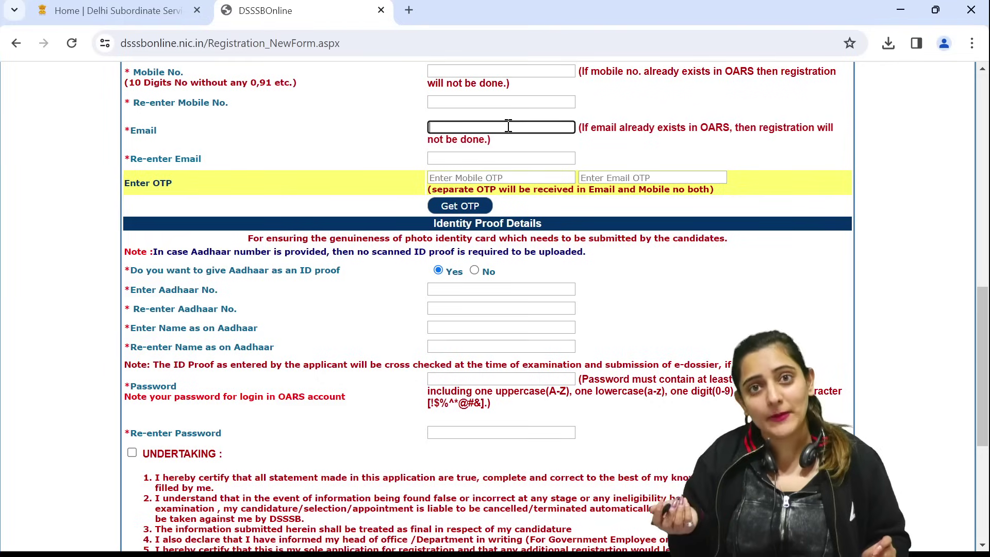
left_click(482, 158)
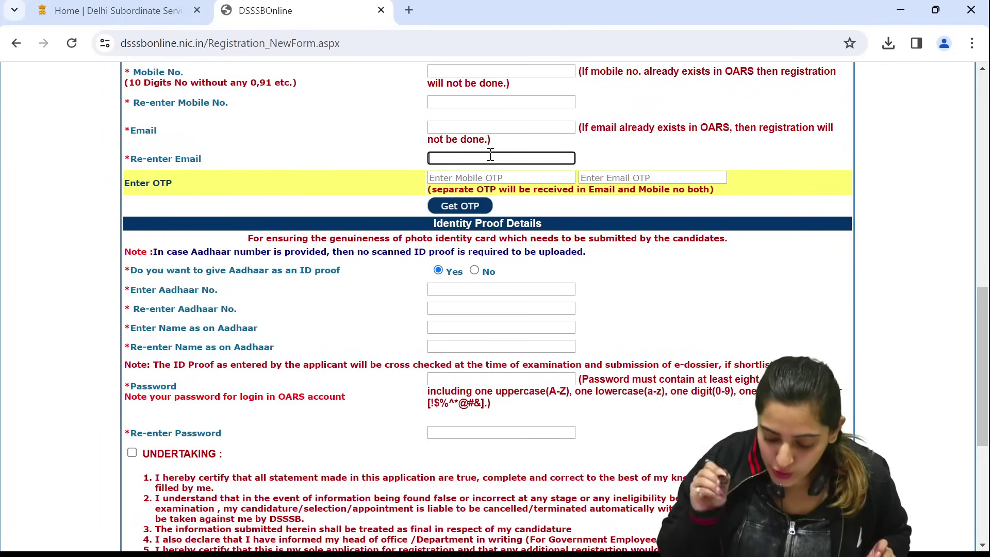
scroll(566, 181, "down", 1)
left_click(501, 122)
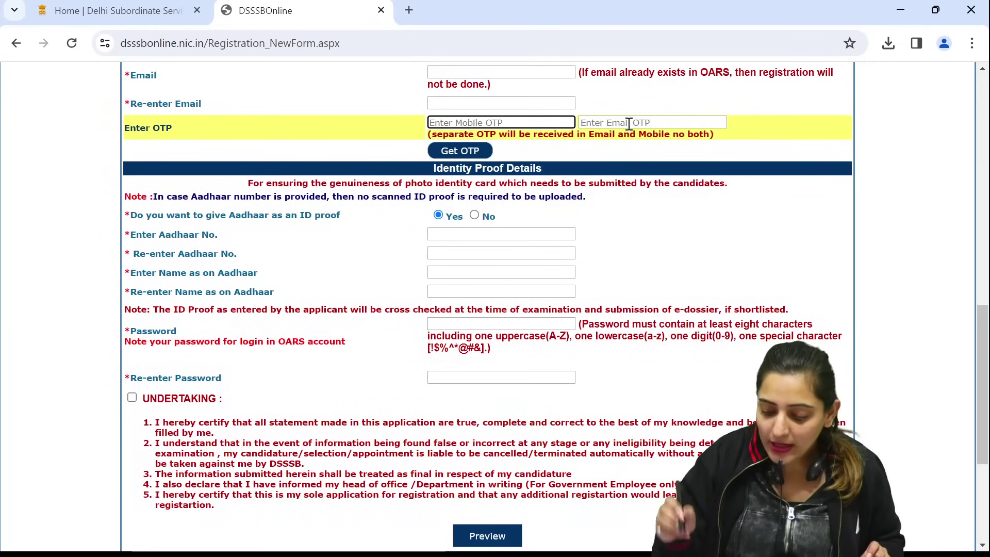
left_click(513, 102)
Revisit Email and Mobile No., then request OTPs with no mobile number entered
scroll(487, 124, "up", 2)
left_click(491, 199)
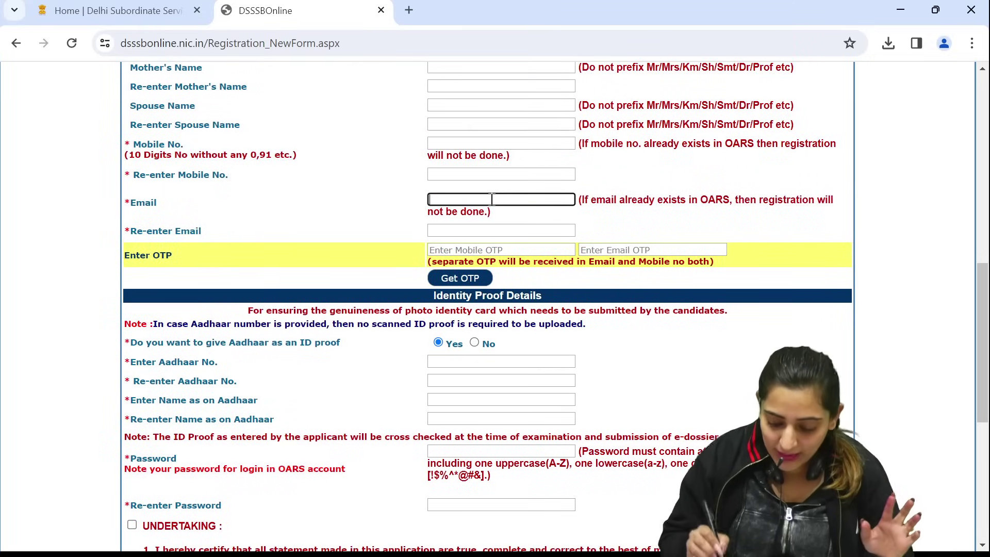
left_click(486, 222)
left_click(475, 142)
left_click(485, 166)
scroll(482, 196, "down", 1)
left_click(479, 229)
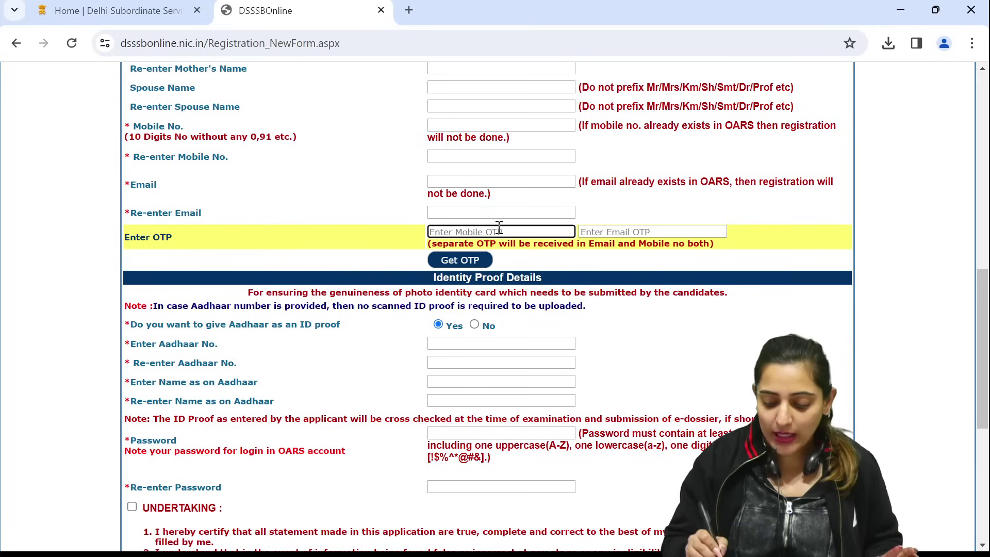
left_click(628, 230)
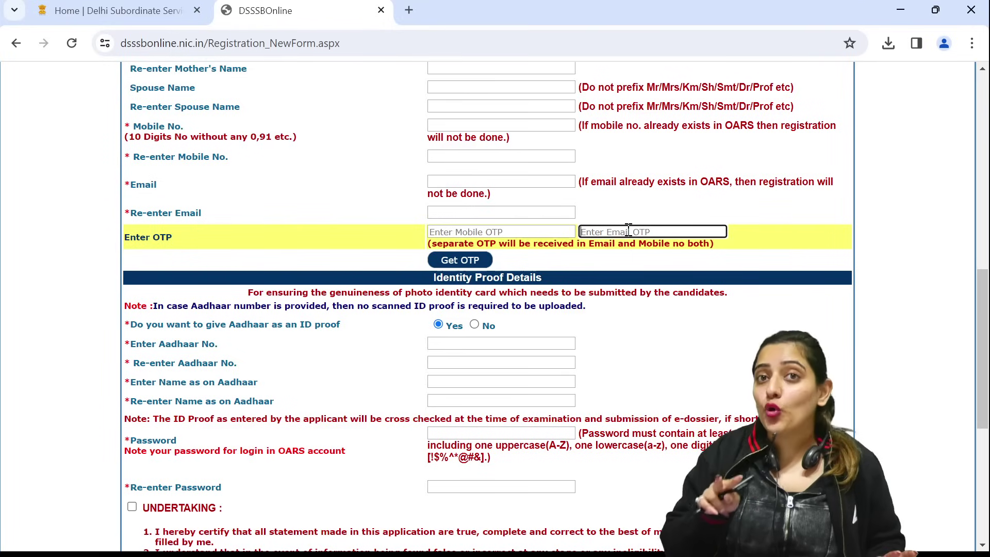
left_click(464, 259)
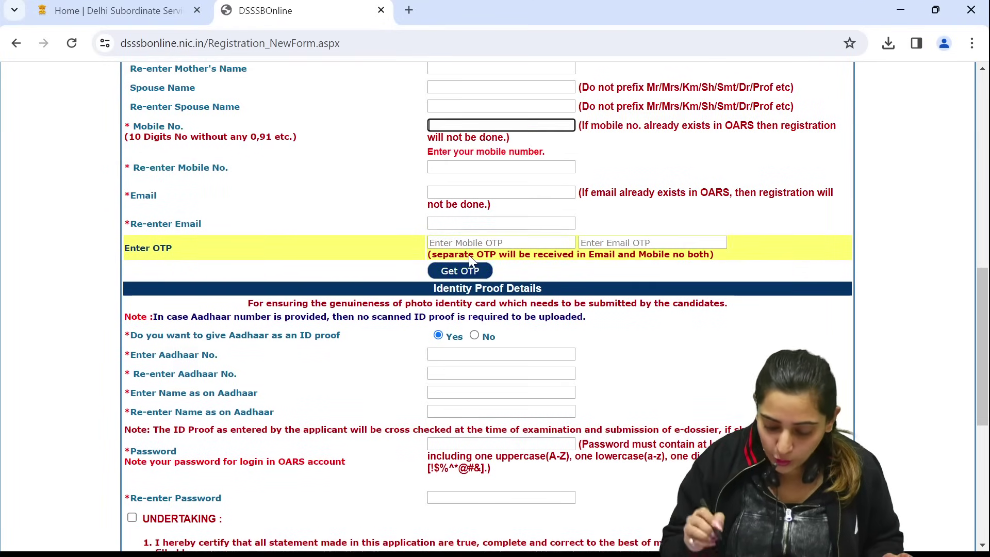
scroll(537, 263, "down", 2)
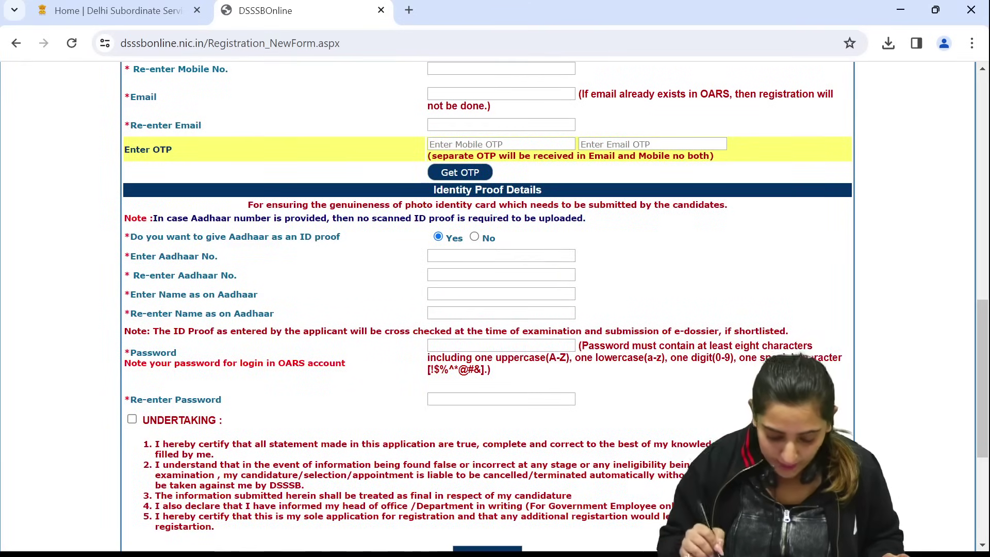
scroll(548, 271, "down", 2)
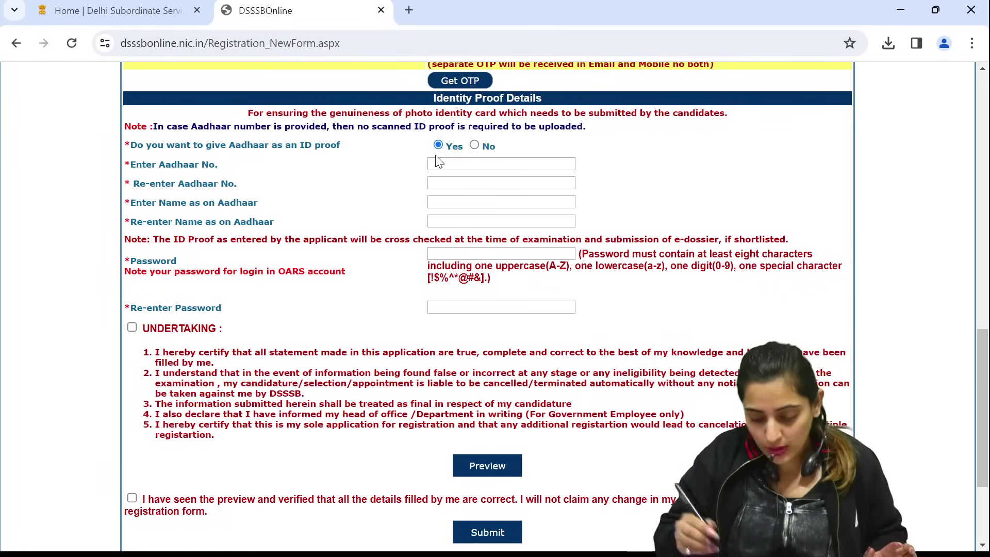
left_click(474, 144)
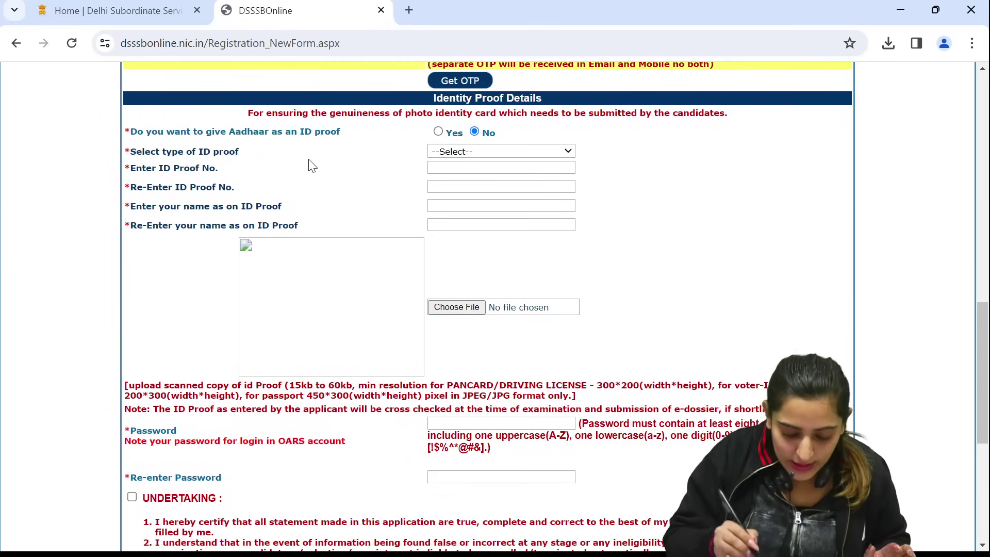
scroll(488, 250, "down", 2)
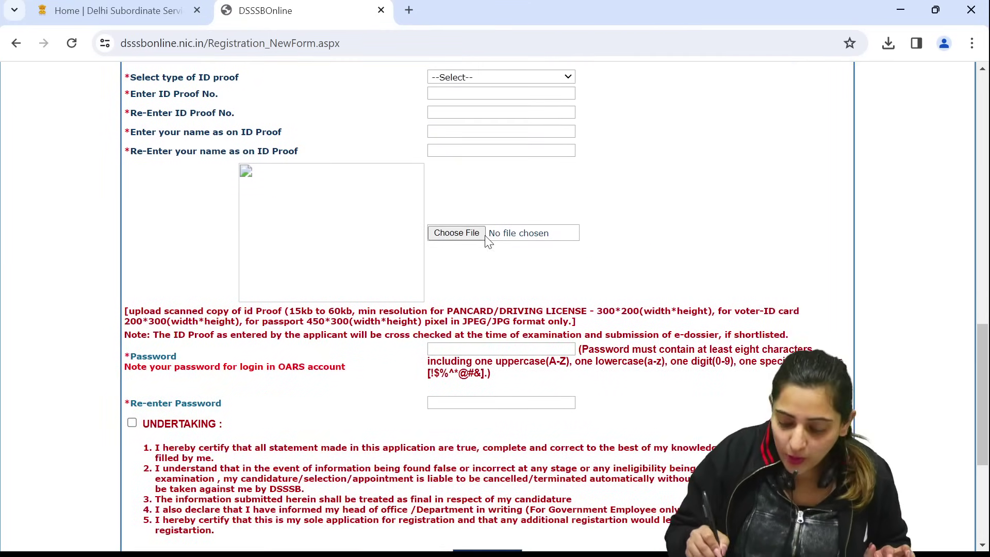
scroll(489, 247, "down", 3)
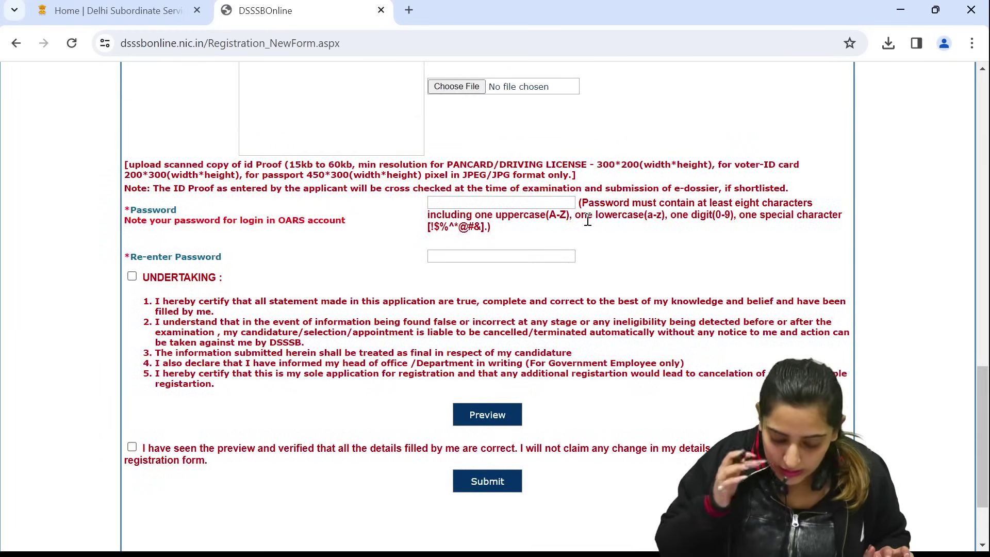
scroll(588, 221, "up", 6)
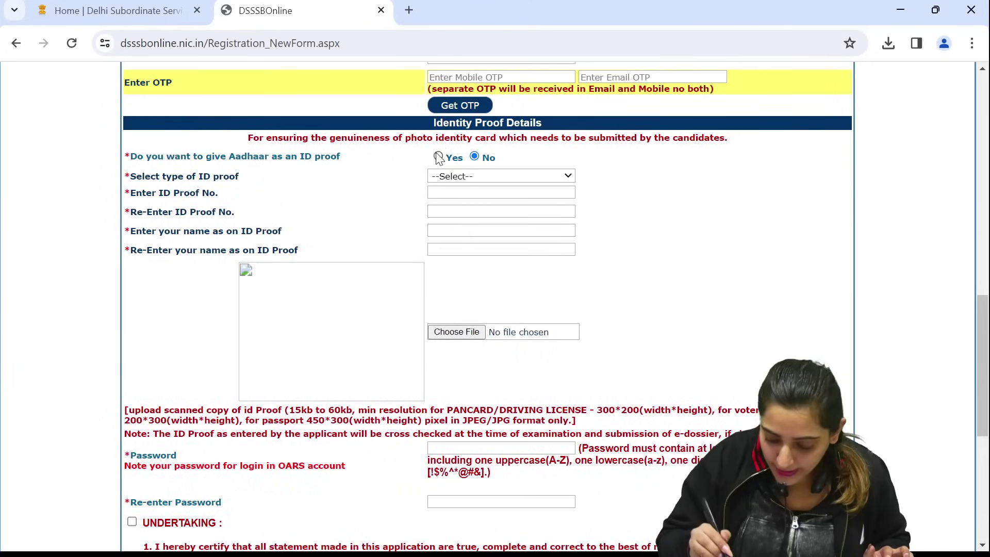
left_click(437, 155)
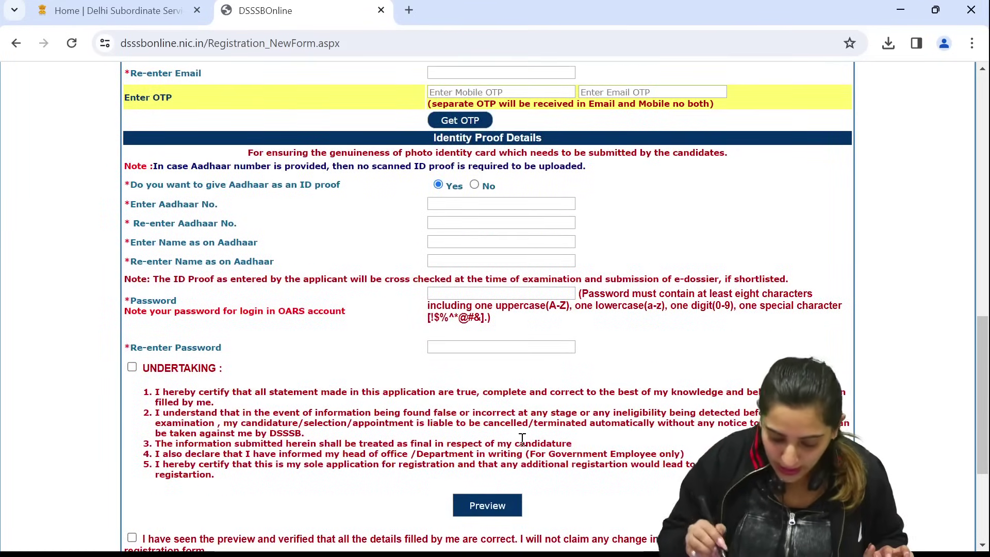
scroll(486, 243, "down", 1)
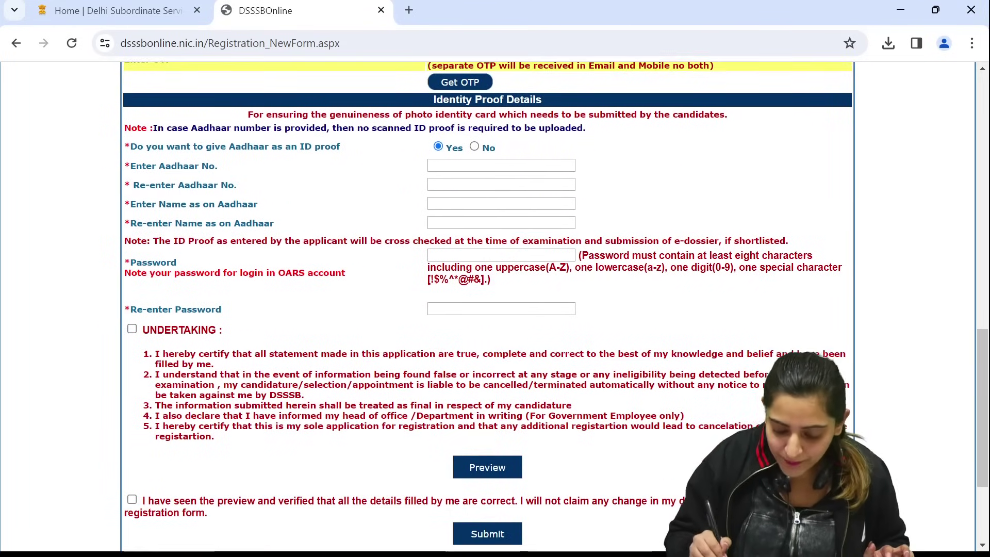
left_click(469, 198)
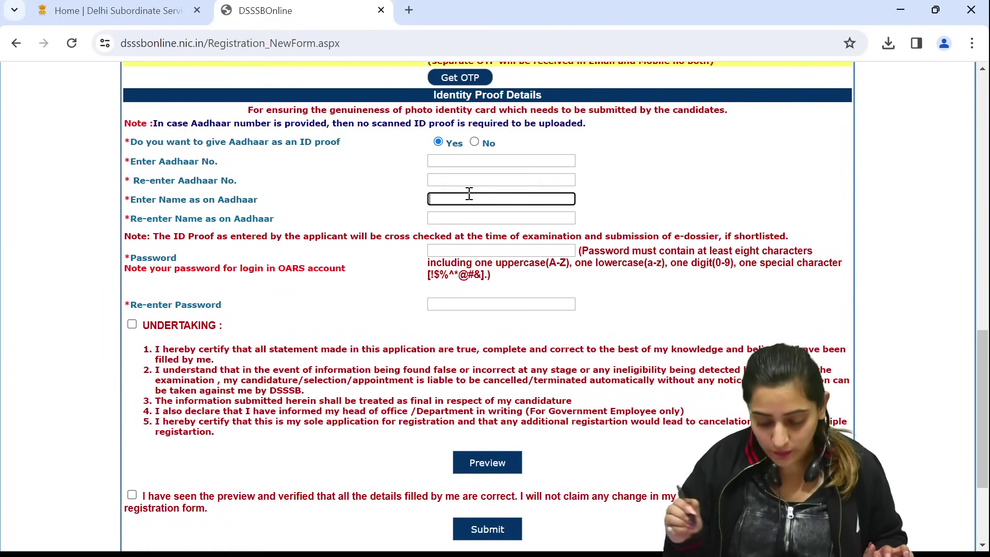
left_click(482, 208)
scroll(484, 212, "down", 1)
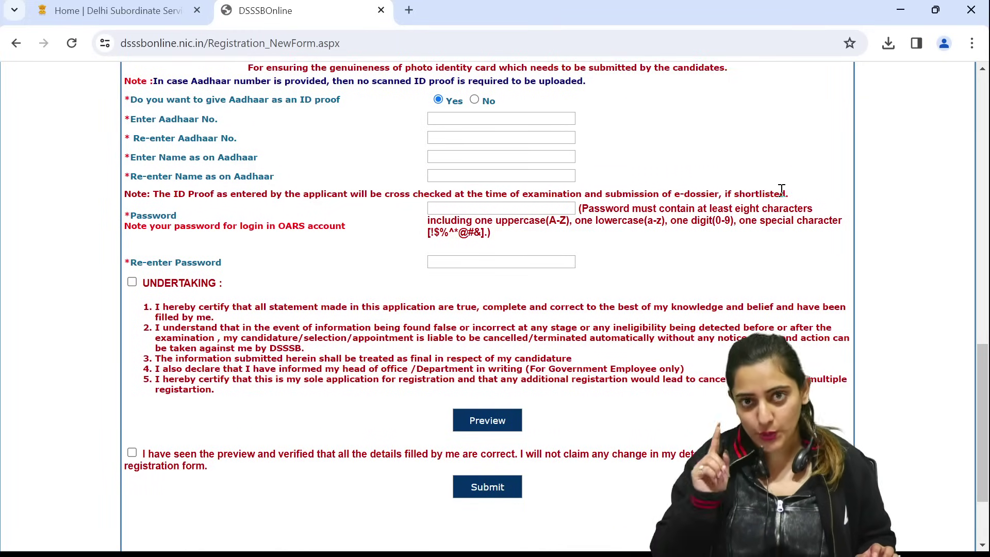
Leave Password empty and dismiss the password length alert at Re-enter Password
left_click(479, 208)
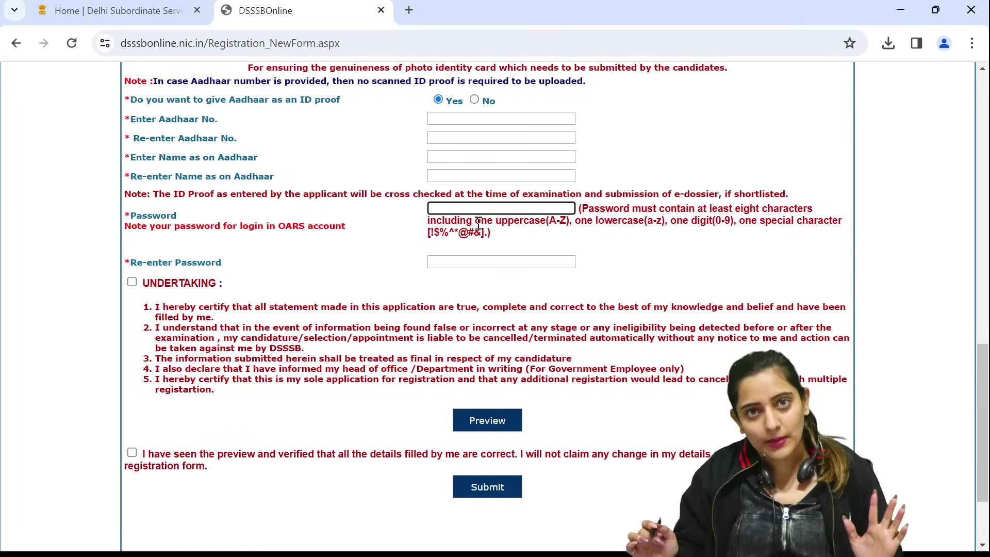
left_click(455, 260)
left_click(627, 157)
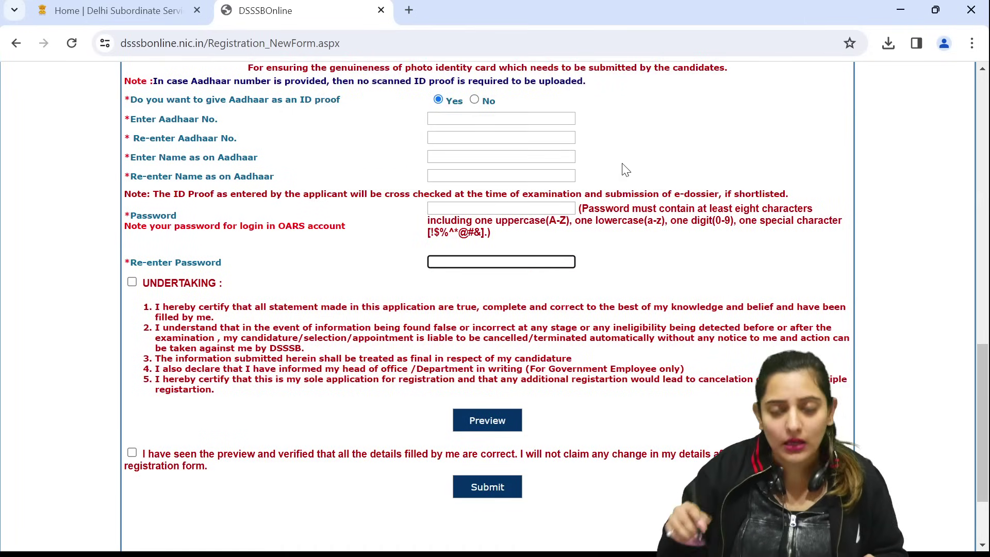
Accept the UNDERTAKING declaration checkbox
scroll(625, 169, "down", 1)
scroll(128, 214, "down", 1)
left_click(131, 215)
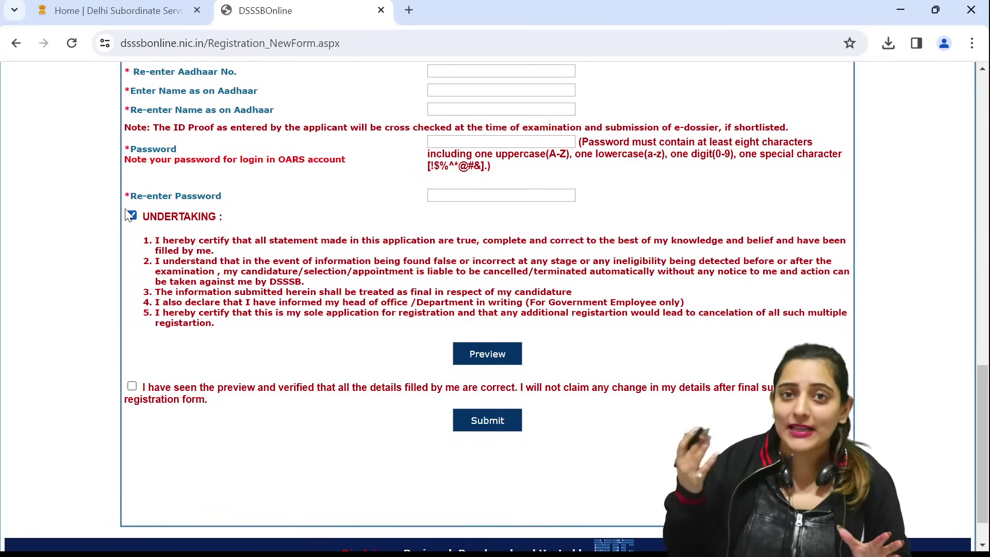
Submit the incomplete registration form, review the missing-fields alert, and dismiss it with OK
scroll(391, 347, "down", 1)
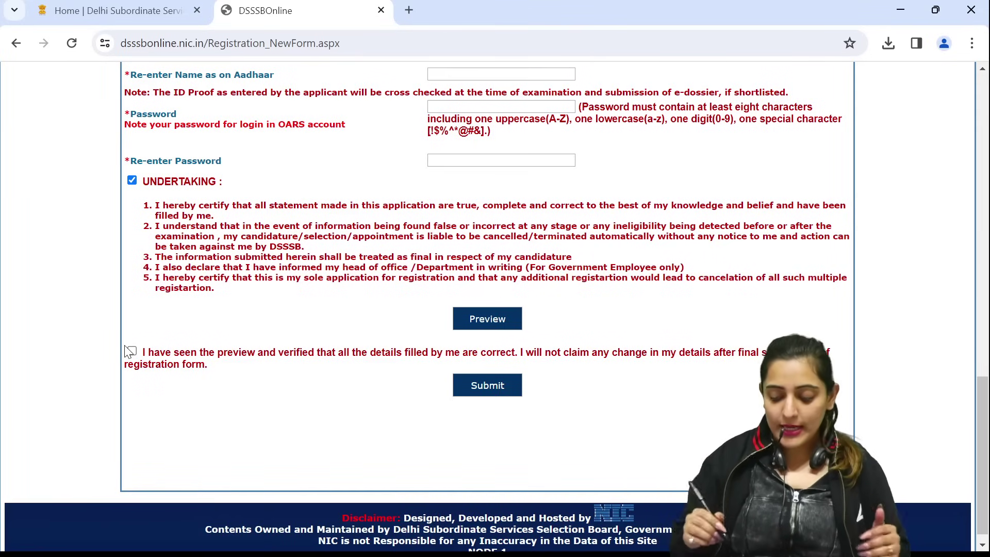
left_click(500, 385)
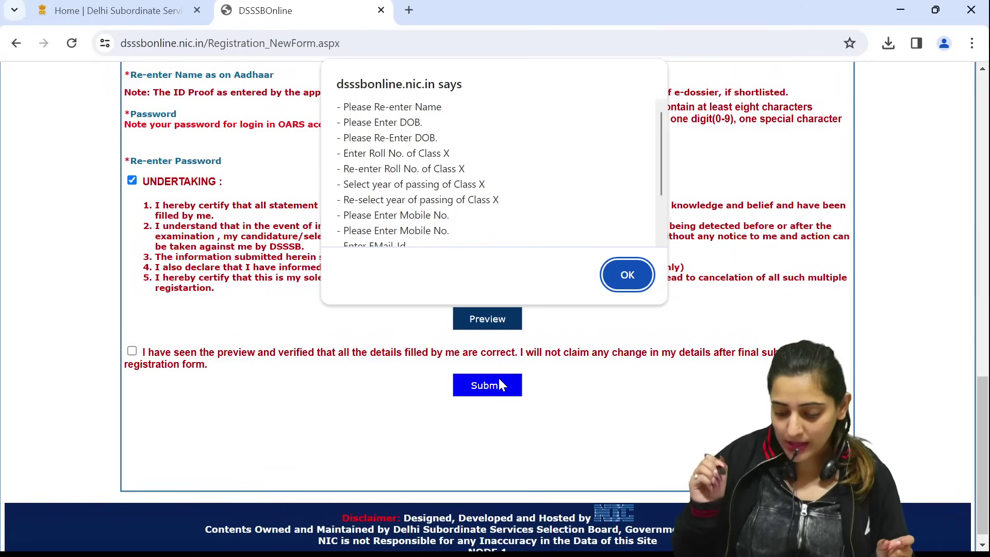
scroll(427, 204, "down", 3)
scroll(420, 133, "up", 3)
scroll(438, 245, "down", 3)
left_click(626, 276)
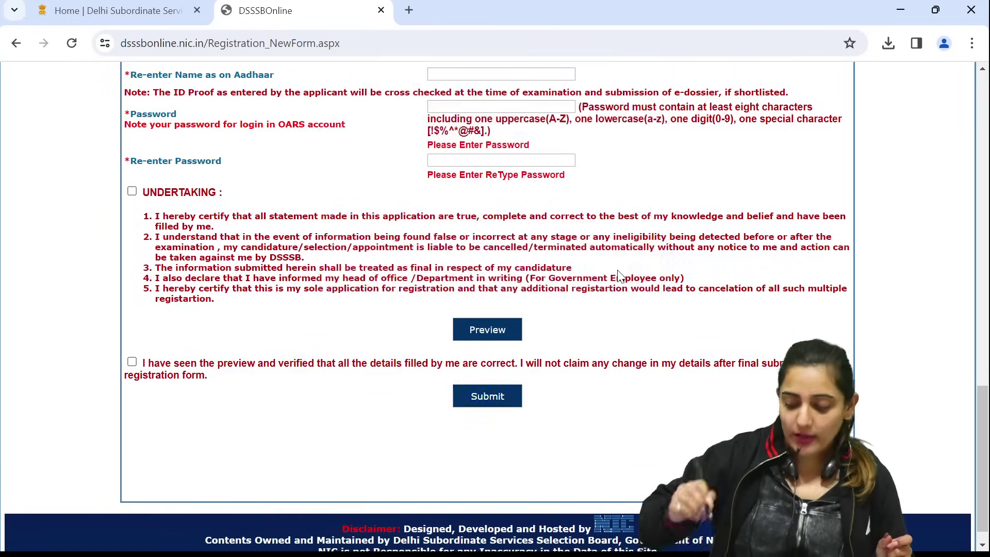